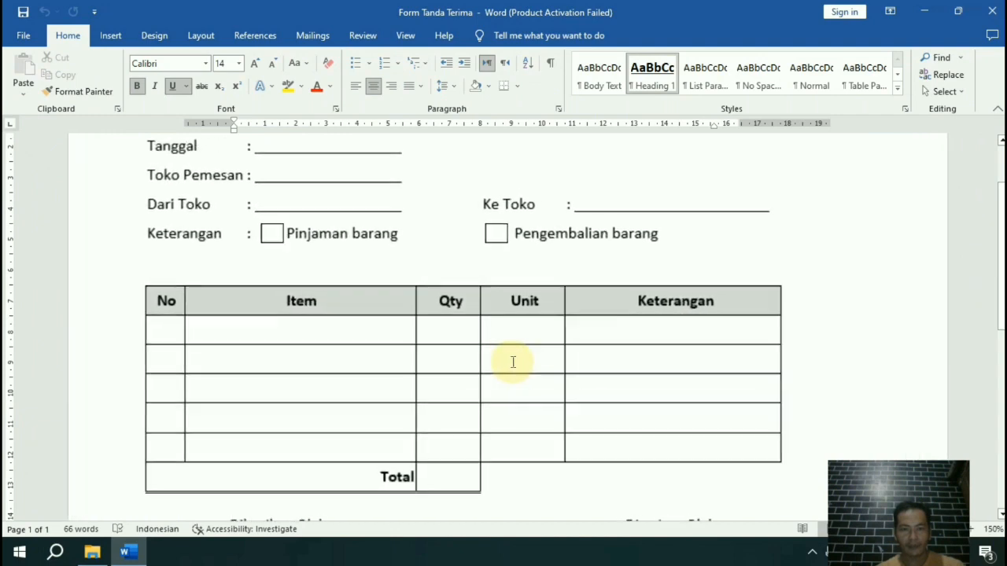
# - Create a new blank document for the receipt form
pyautogui.scroll(-4, 512, 362)
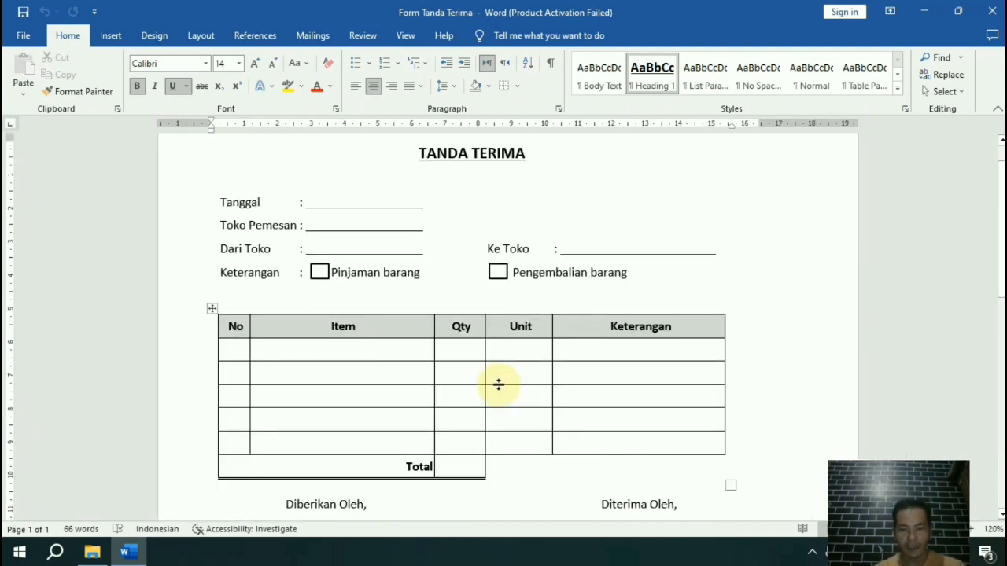
pyautogui.click(498, 384)
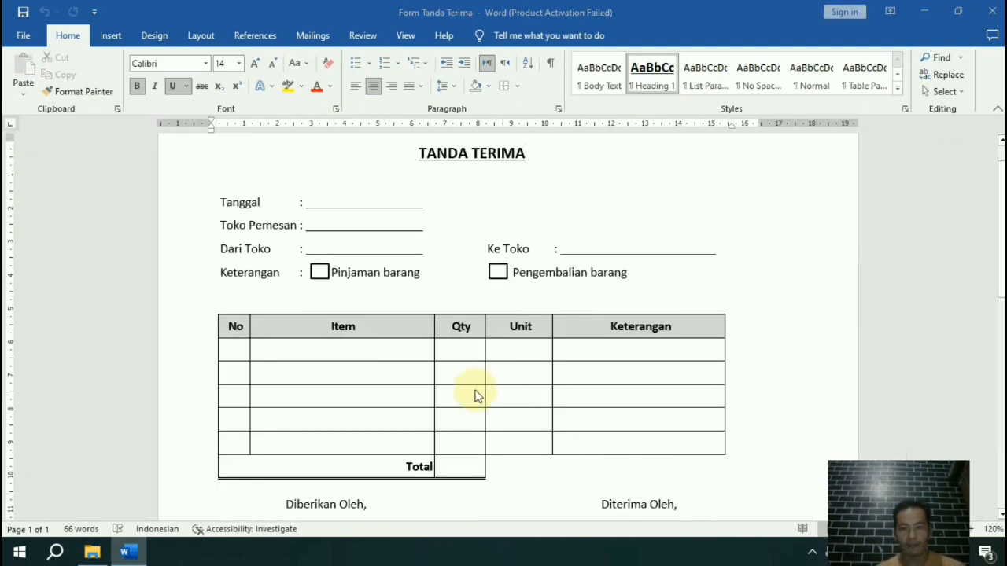
pyautogui.hotkey('ctrl', 'n')
pyautogui.click(292, 216)
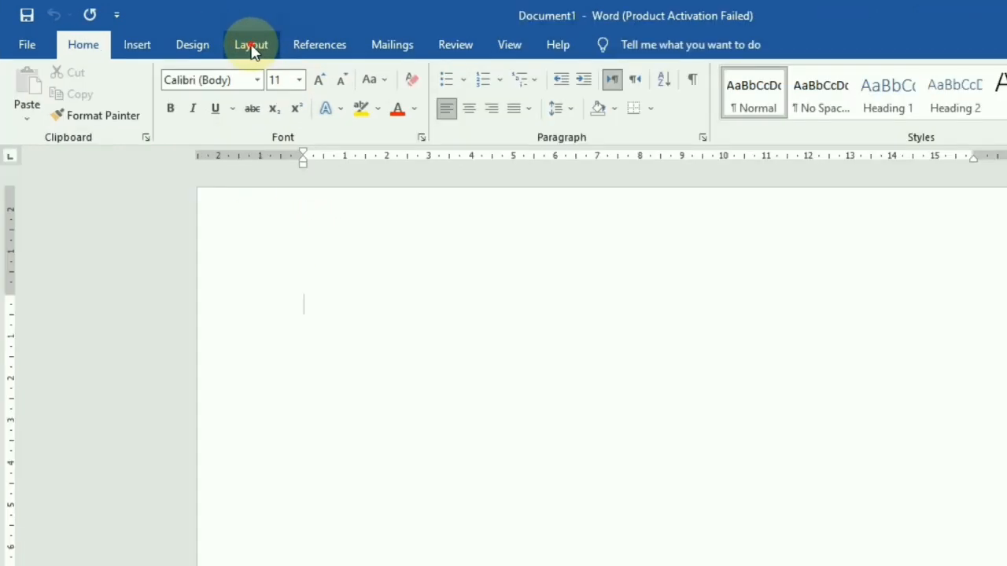
# - Set the top, bottom, left and right page margins to 2 cm for the whole document
pyautogui.click(251, 49)
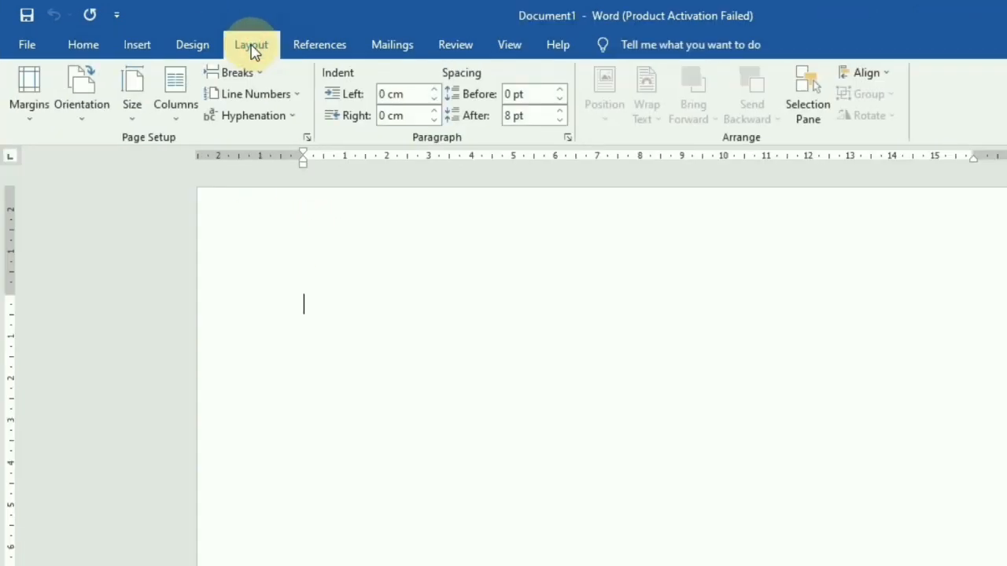
pyautogui.click(307, 138)
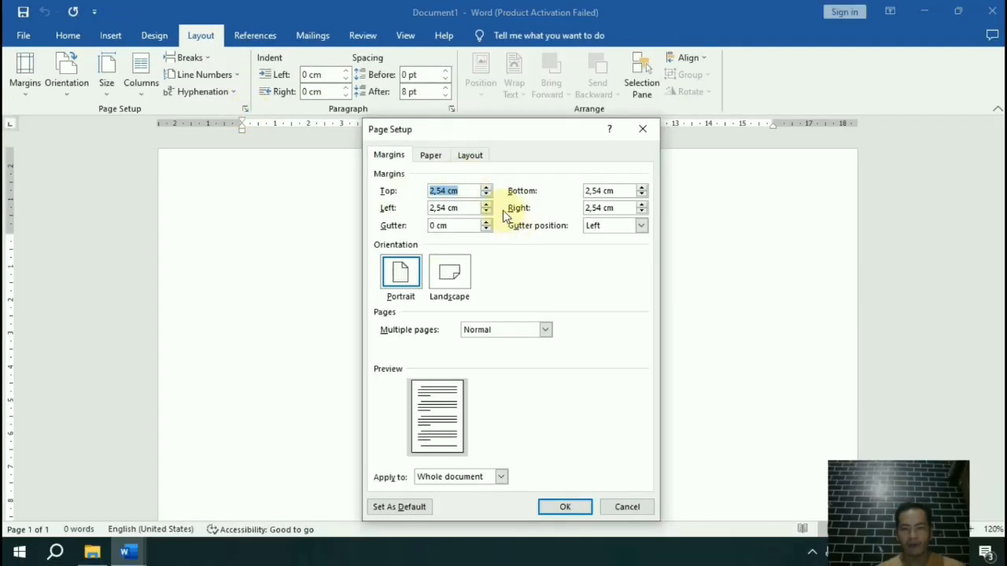
pyautogui.click(436, 160)
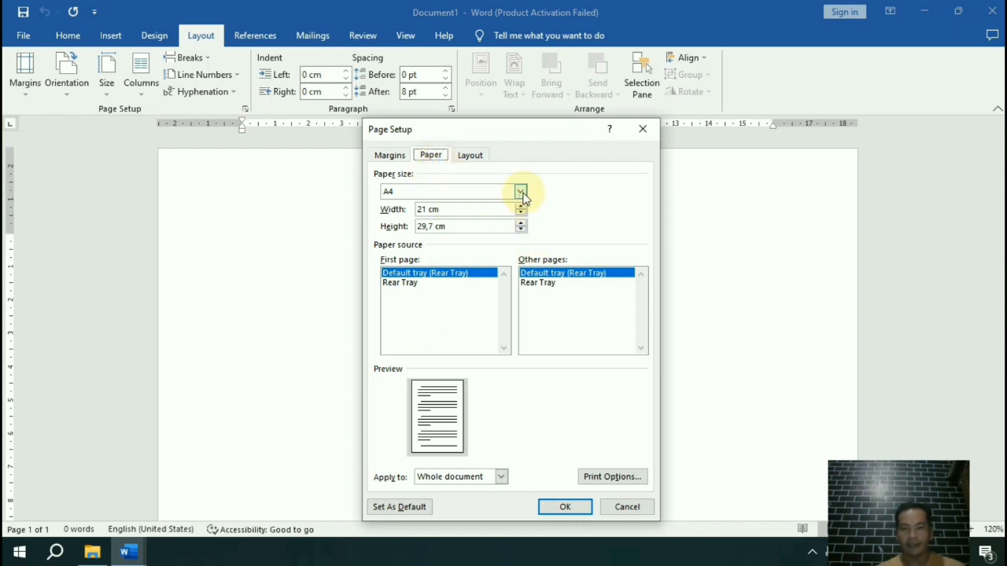
pyautogui.click(391, 155)
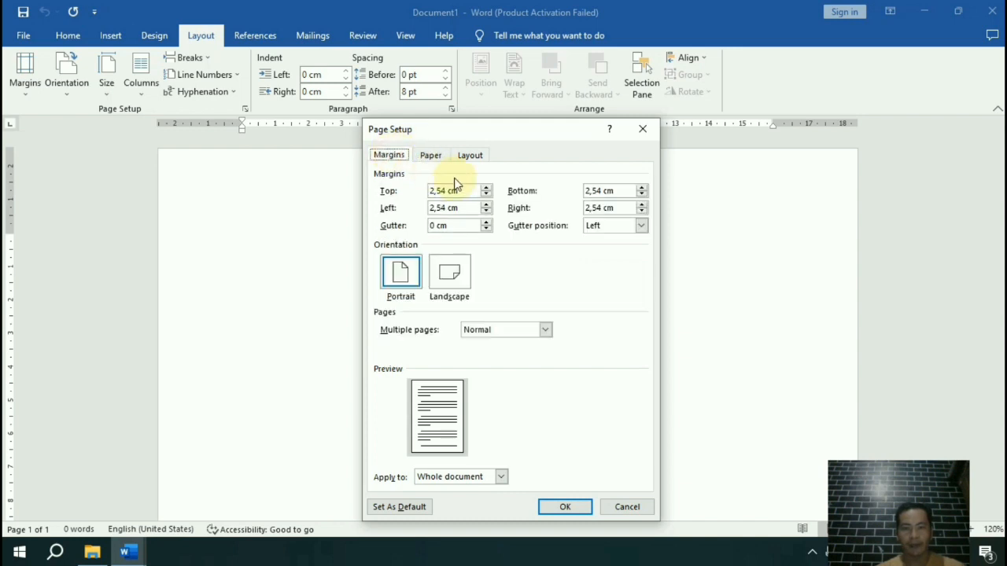
pyautogui.moveTo(466, 190); pyautogui.dragTo(406, 193)
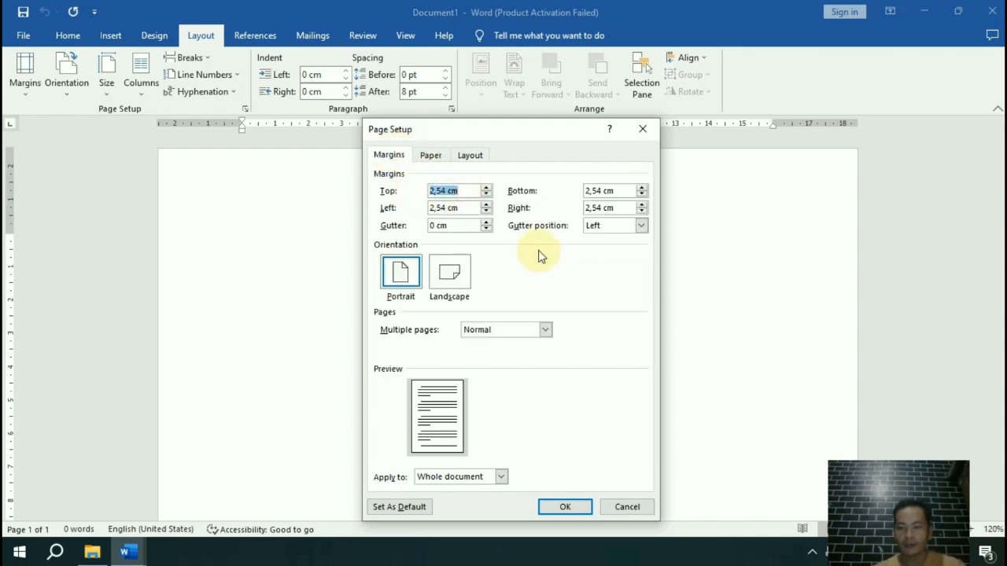
pyautogui.write('2')
pyautogui.press('Tab')
pyautogui.write('2')
pyautogui.press('Tab')
pyautogui.write('2')
pyautogui.press('Tab')
pyautogui.write('2')
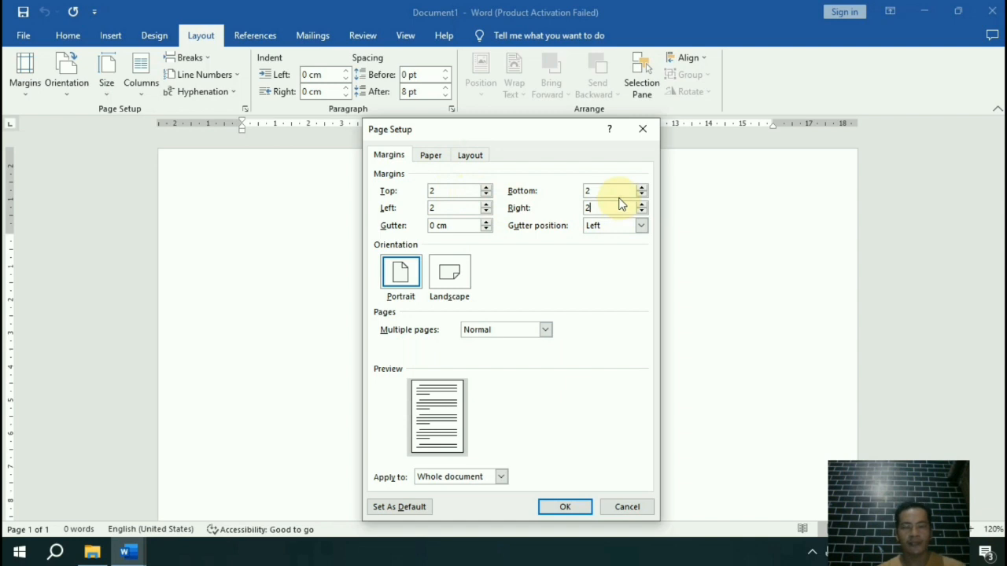
pyautogui.click(565, 507)
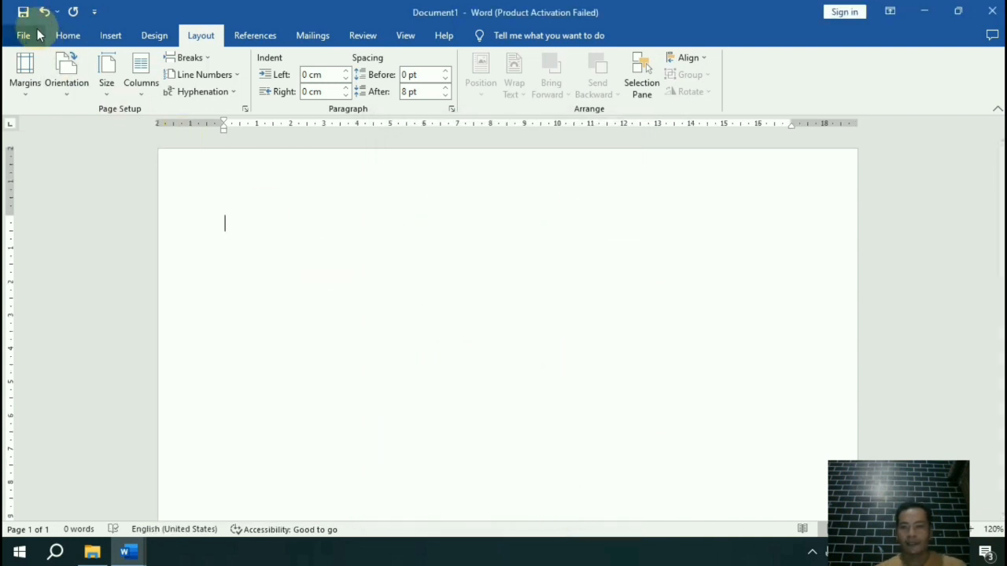
# - Set the font for the new text to Times New Roman, size 12
pyautogui.click(68, 36)
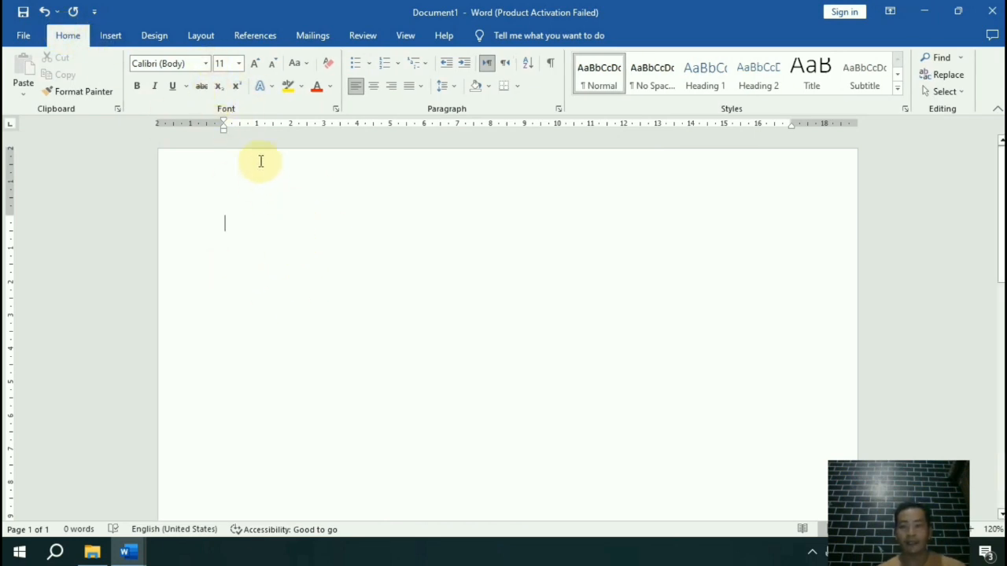
pyautogui.click(189, 63)
pyautogui.click(205, 64)
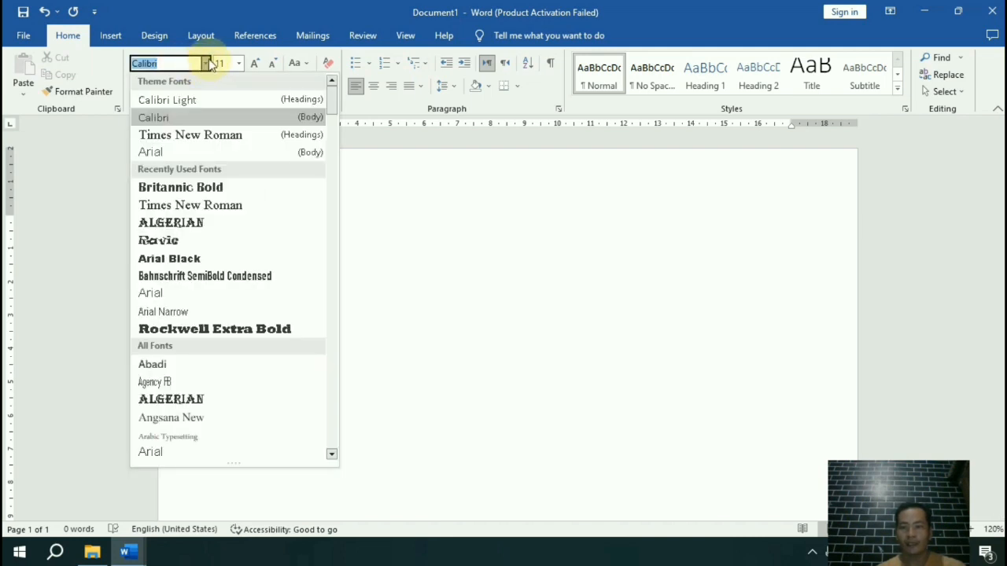
pyautogui.click(205, 135)
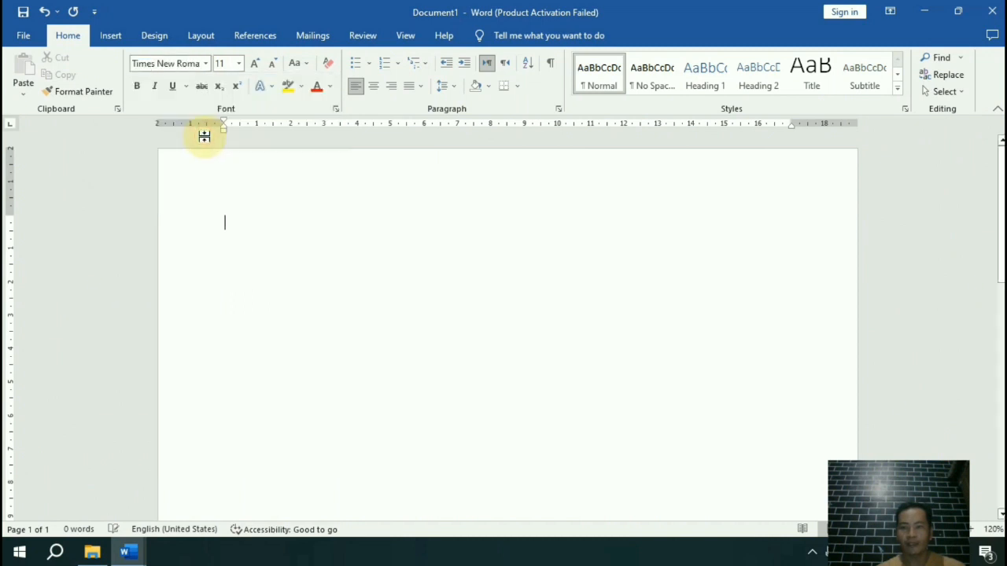
pyautogui.click(223, 65)
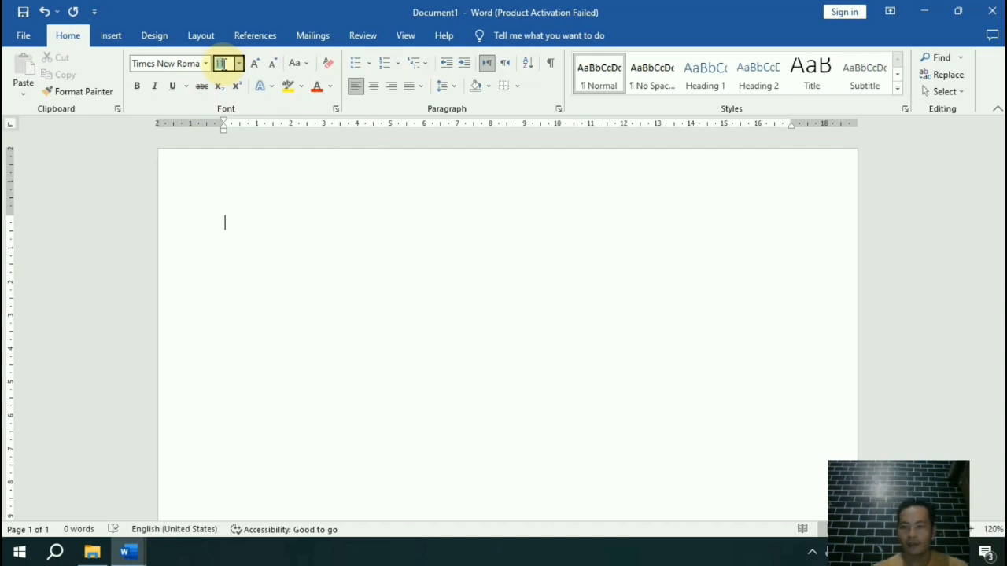
pyautogui.write('12')
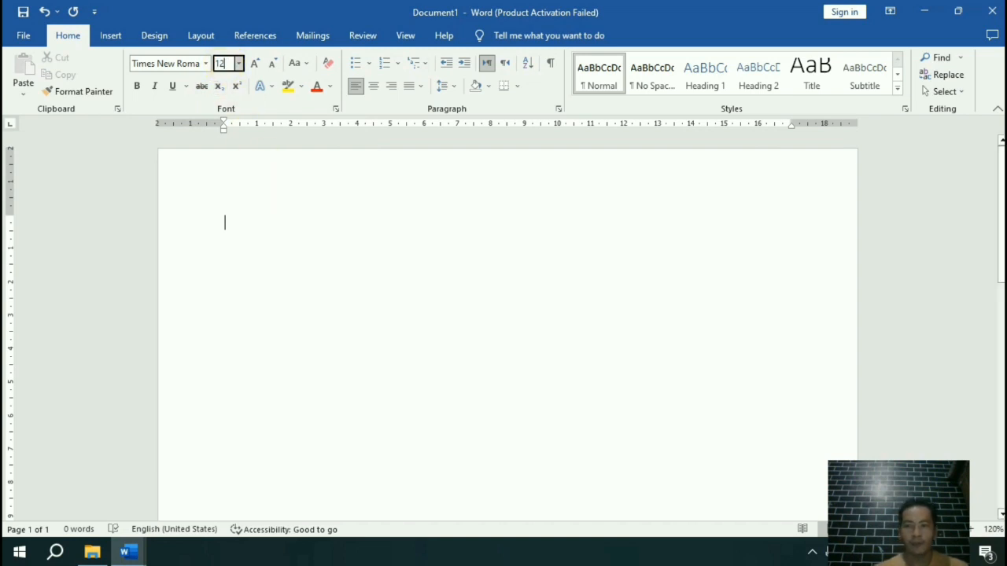
pyautogui.press('Return')
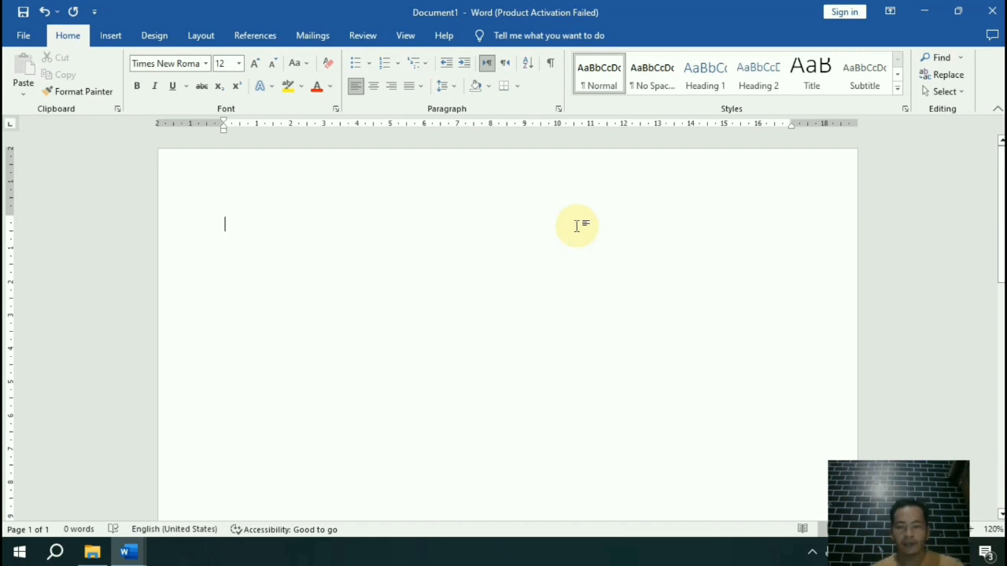
# - Enter the title "TANDA TERIMA" on the first line of the document
pyautogui.write('TANDA')
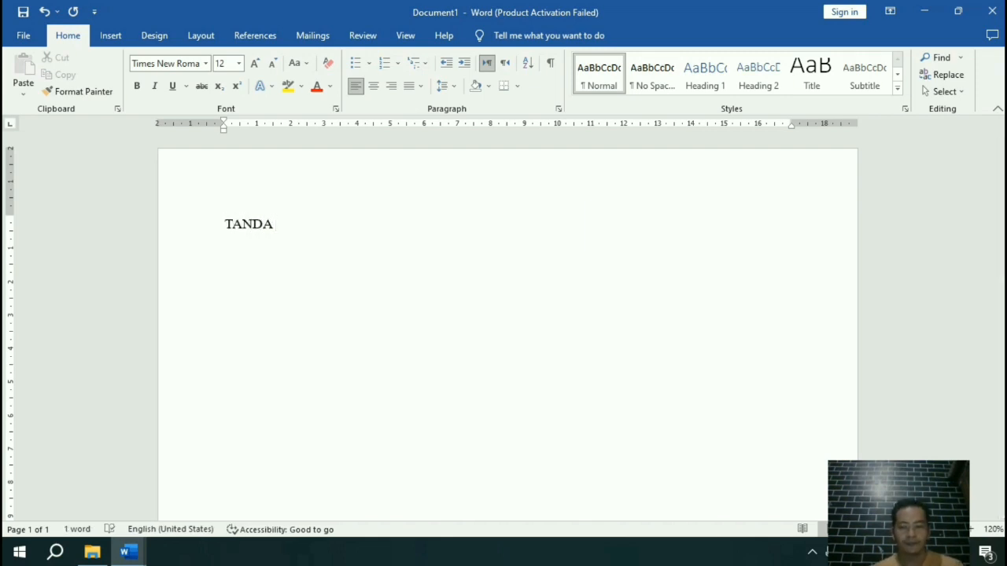
pyautogui.write(' TERIMA')
pyautogui.press('Return')
# - Enter the labels "Tanggal", "Toko pemesan", "Dari toko" and "Keterangan" on separate lines below the title
pyautogui.write('t')
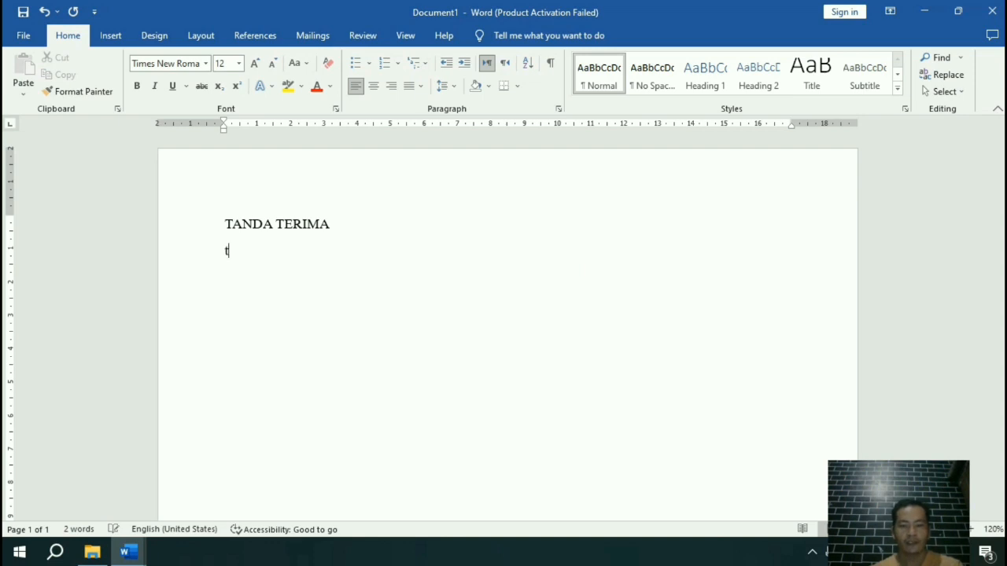
pyautogui.write('anggal')
pyautogui.press('Return')
pyautogui.press('Return')
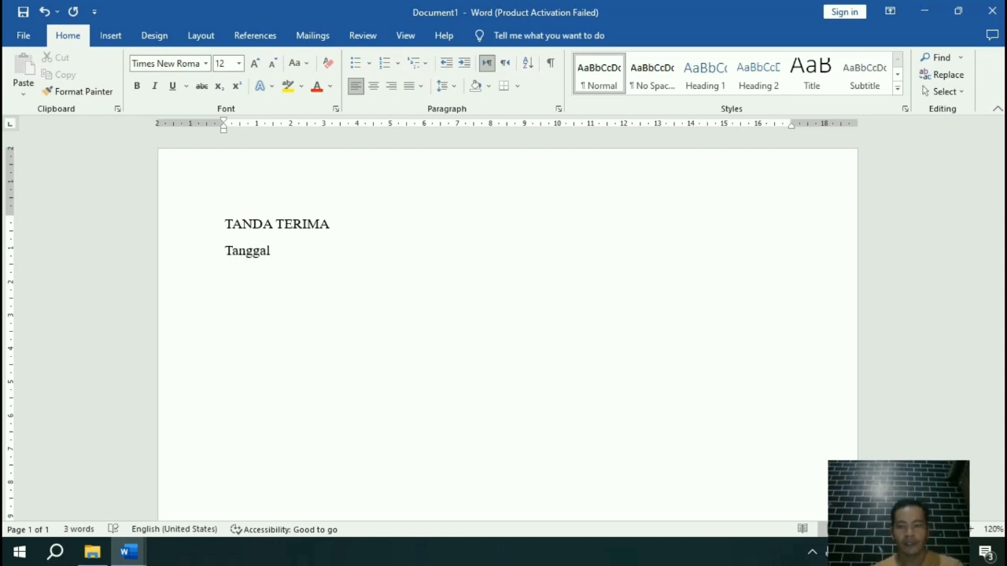
pyautogui.write('toko')
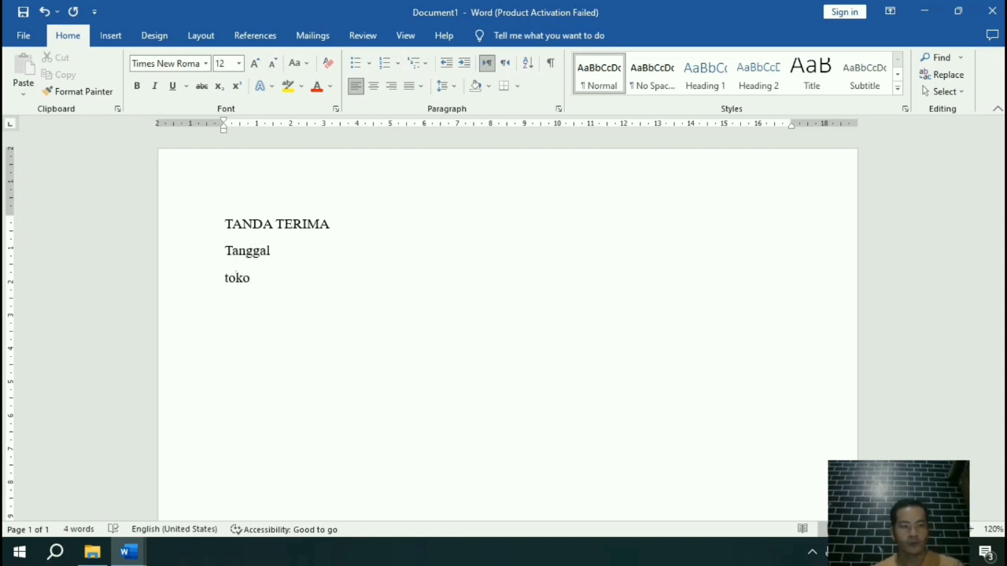
pyautogui.write(' pemesan')
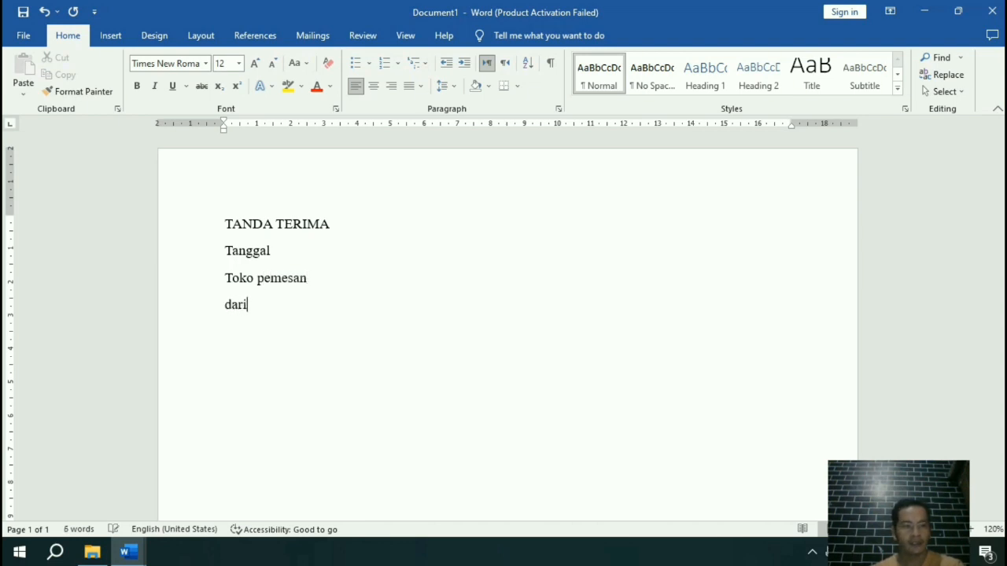
pyautogui.write(' toko')
pyautogui.press('Return')
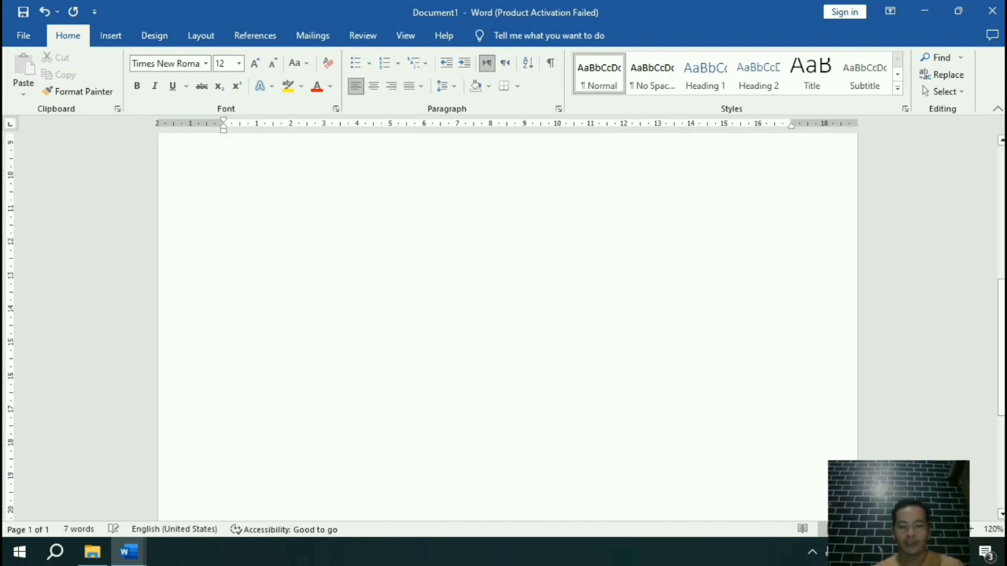
pyautogui.write('keterangan')
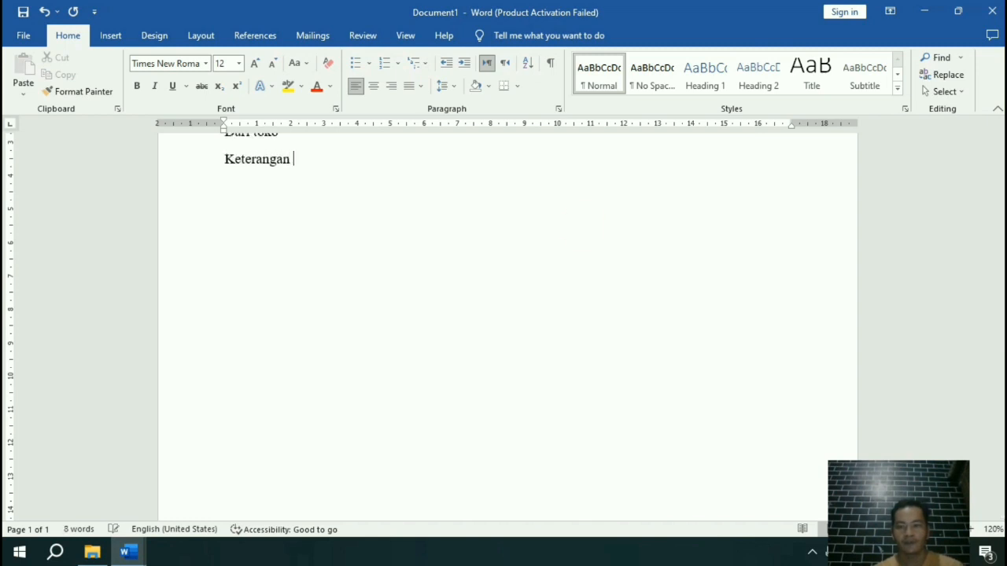
# - Center the title "TANDA TERIMA" and make it bold
pyautogui.scroll(3, 421, 214)
pyautogui.click(336, 244)
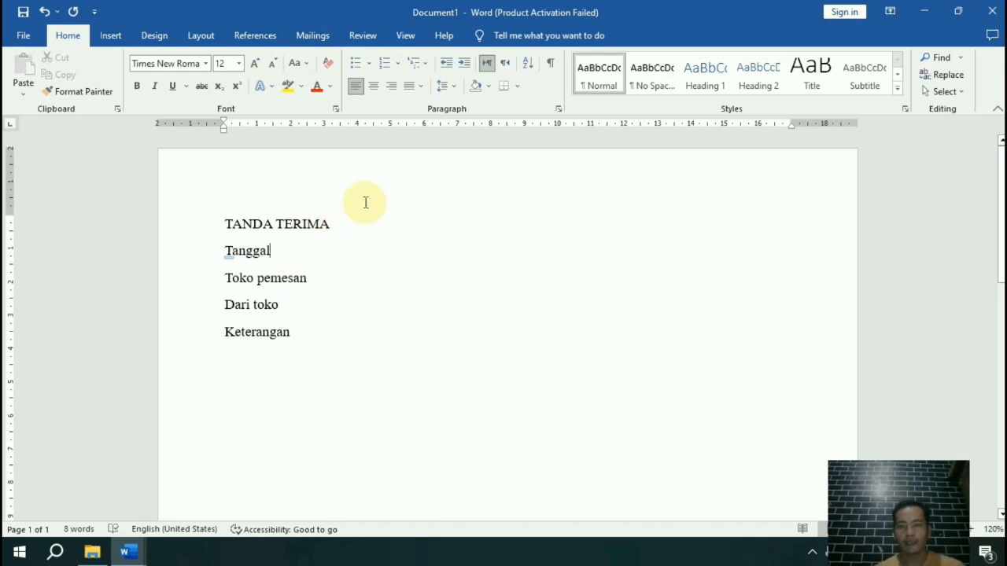
pyautogui.click(300, 224)
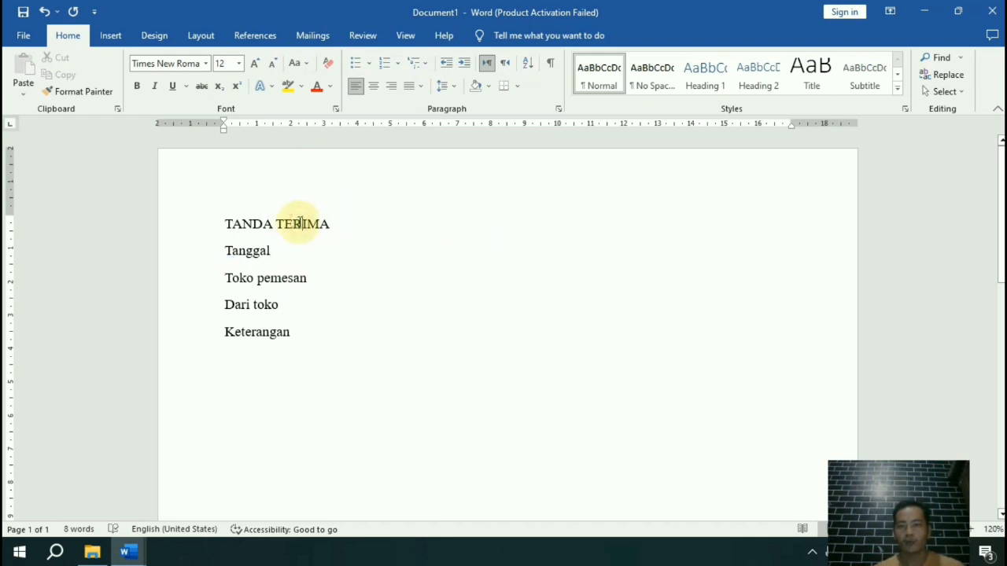
pyautogui.click(379, 87)
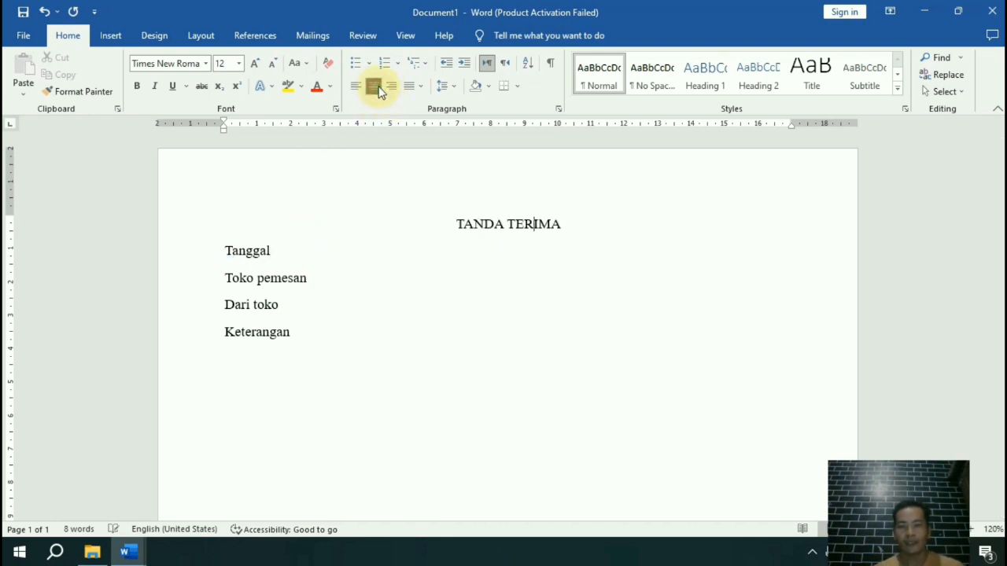
pyautogui.moveTo(580, 224); pyautogui.dragTo(409, 221)
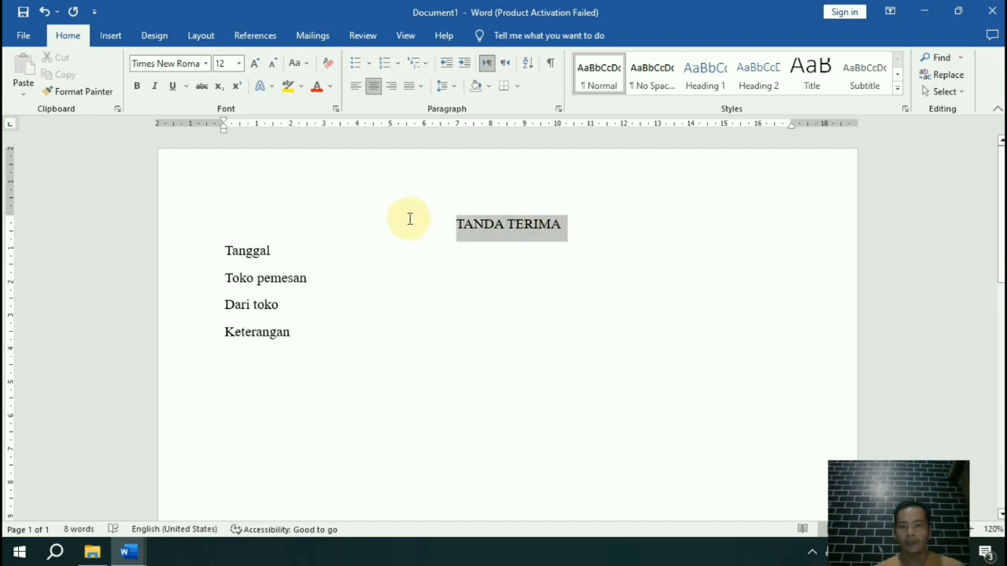
pyautogui.click(138, 87)
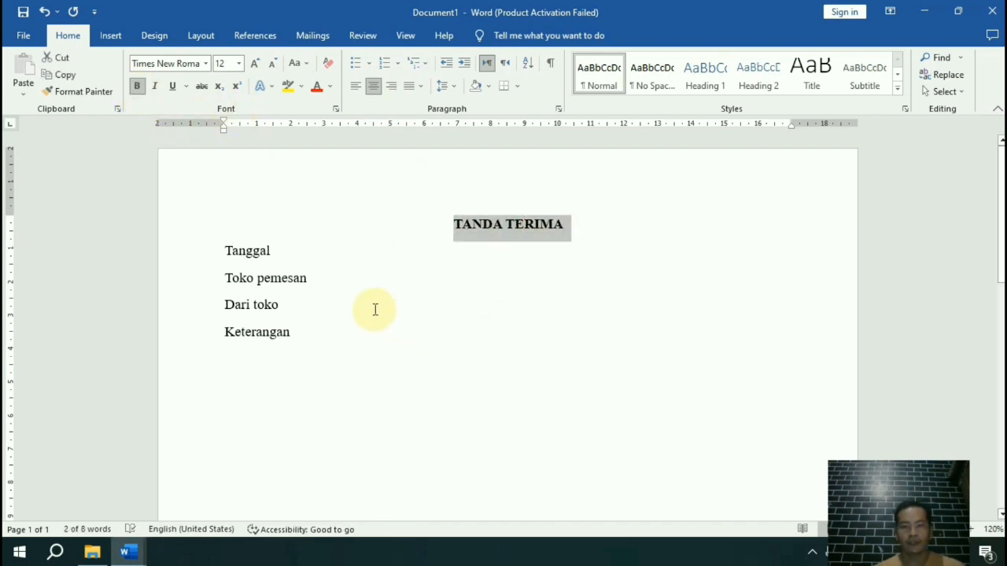
# - Add a left tab stop at about 3 cm to the four label lines from Tanggal to Keterangan
pyautogui.click(313, 334)
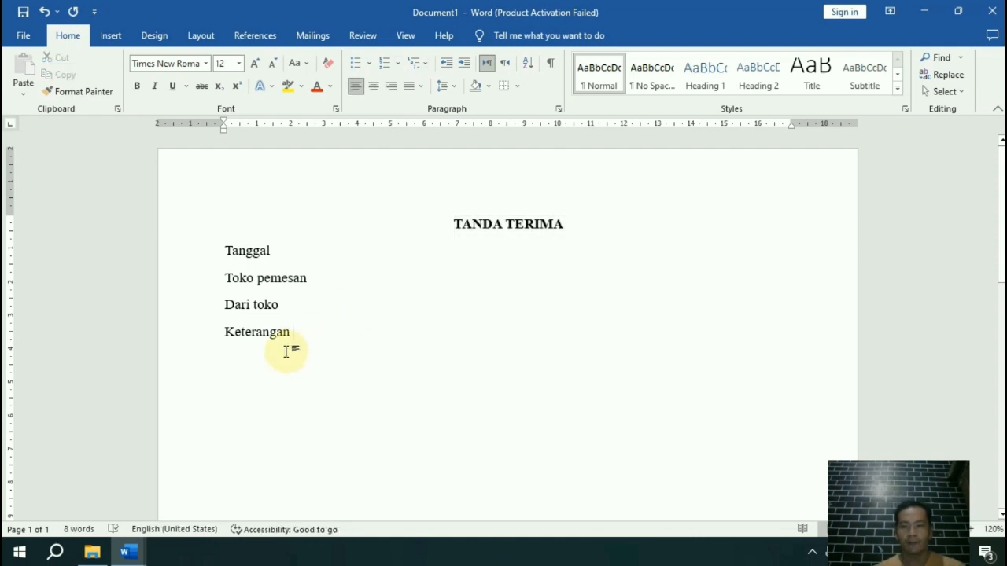
pyautogui.click(279, 311)
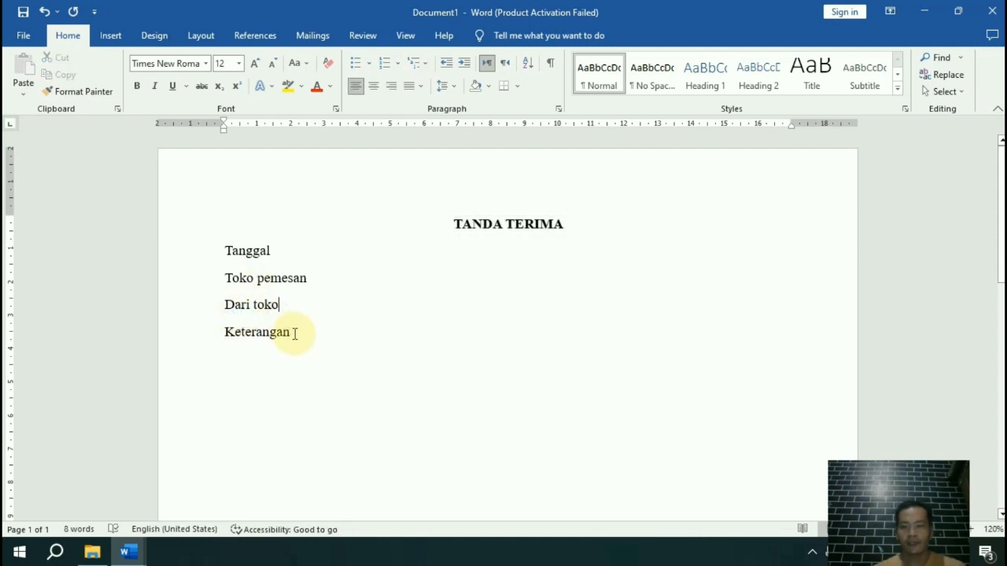
pyautogui.moveTo(291, 334); pyautogui.dragTo(228, 253)
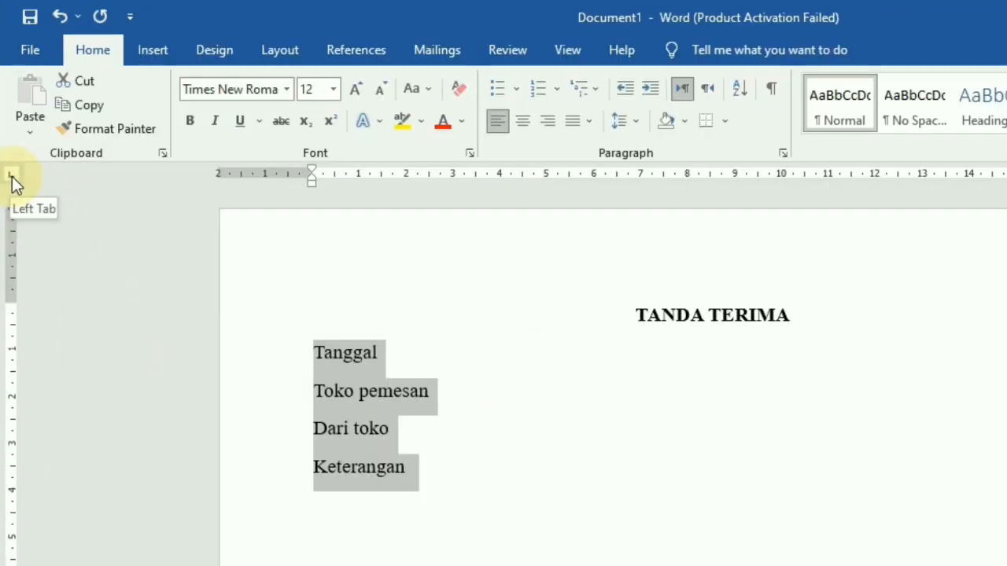
pyautogui.click(454, 178)
pyautogui.moveTo(454, 178)
pyautogui.mouseDown()
pyautogui.moveTo(468, 179)
pyautogui.moveTo(452, 177)
pyautogui.mouseUp()
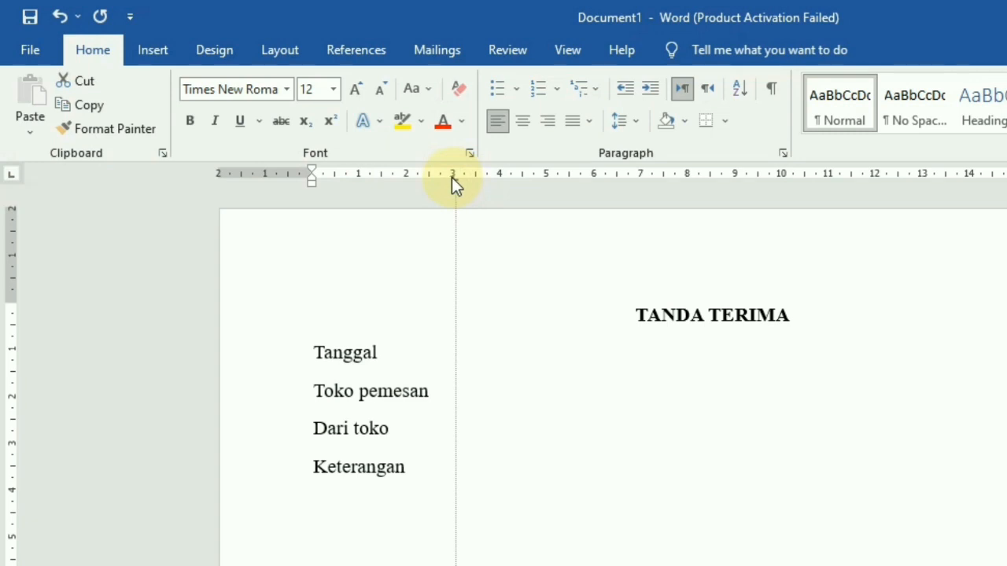
pyautogui.moveTo(451, 177); pyautogui.dragTo(451, 177)
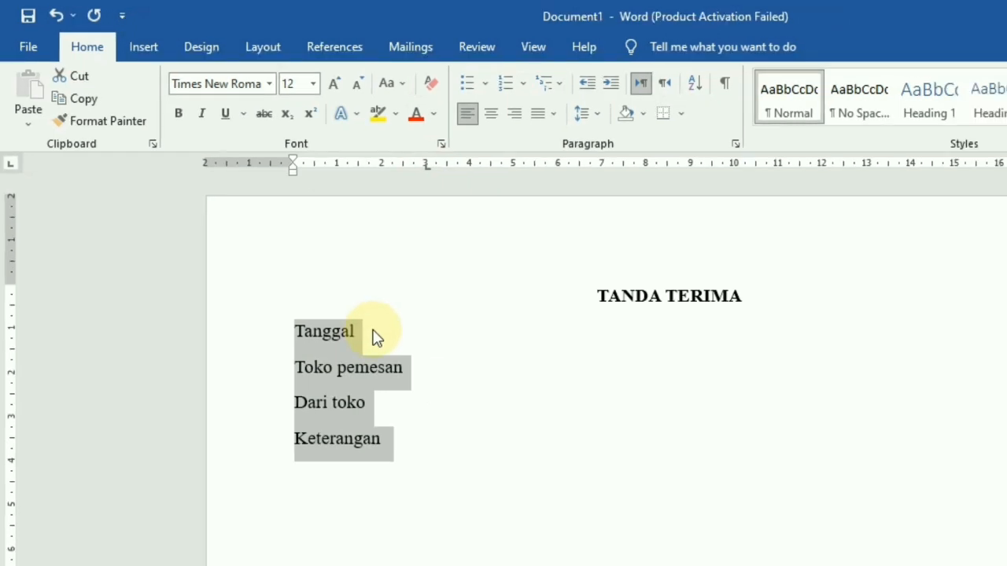
# - Add a colon aligned at the tab stop after each label: Tanggal, Toko pemesan, Dari toko and Keterangan
pyautogui.click(375, 336)
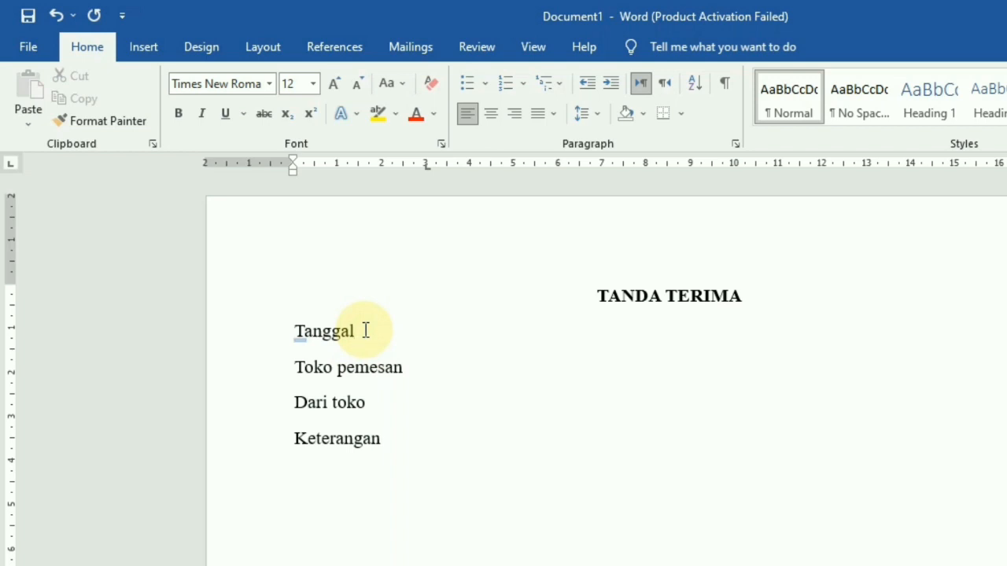
pyautogui.press('Tab')
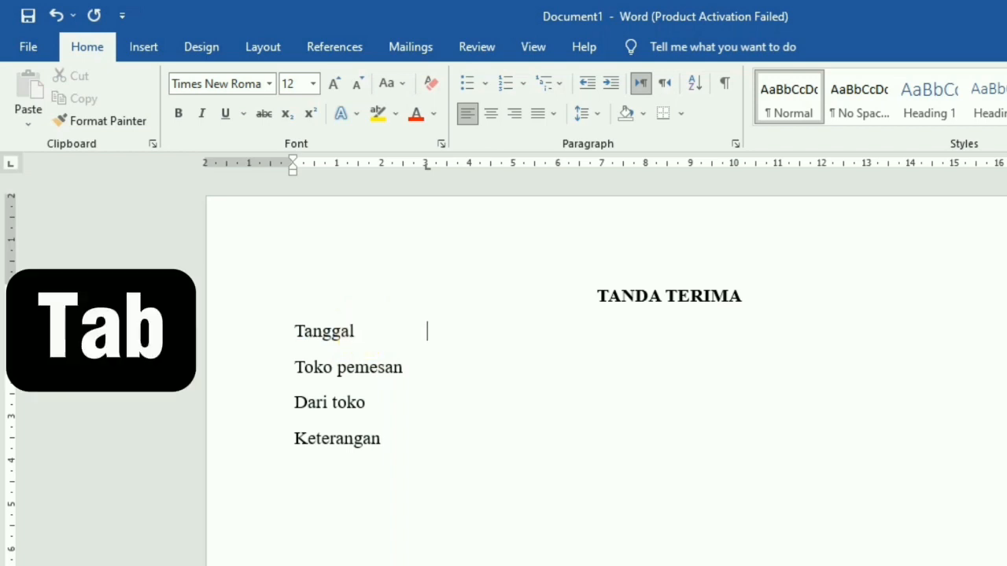
pyautogui.write(':')
pyautogui.press('Tab')
pyautogui.write(':')
pyautogui.press('Down')
pyautogui.press('Tab')
pyautogui.write(':')
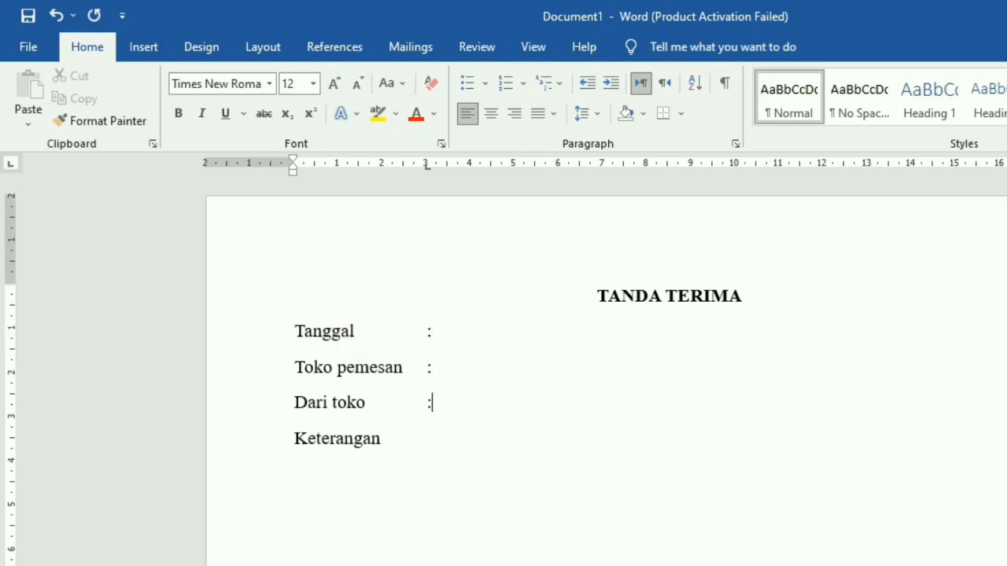
pyautogui.press('Tab')
pyautogui.write(':')
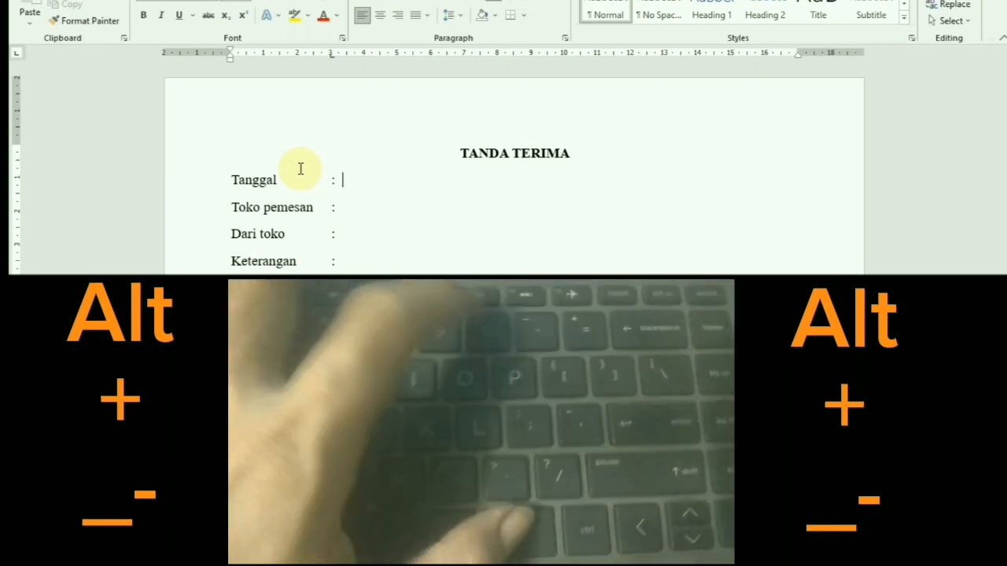
# - Add an underscore fill-in line about 3 cm long after the colon on the Tanggal line
pyautogui.click(344, 180)
pyautogui.write('_________')
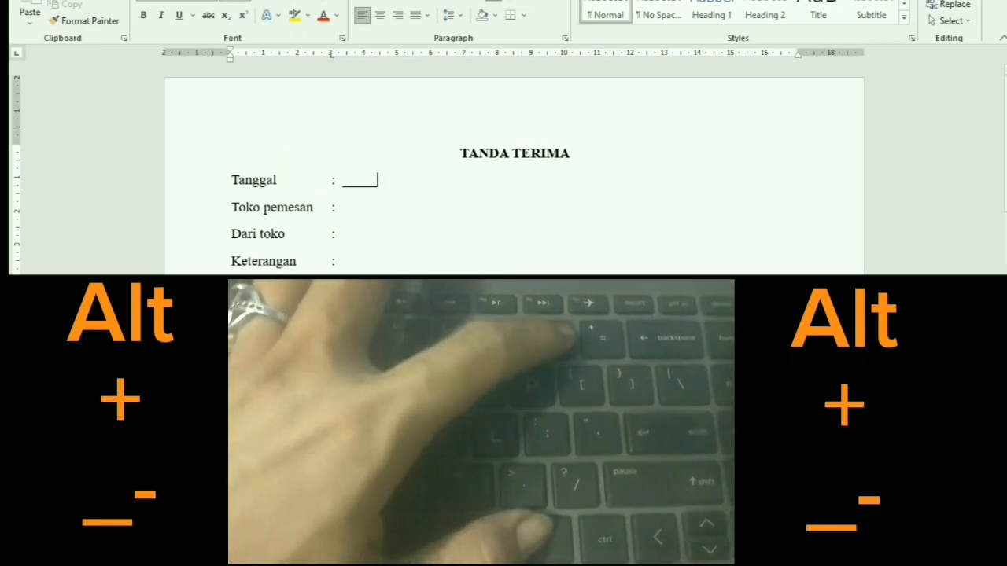
pyautogui.write('__________')
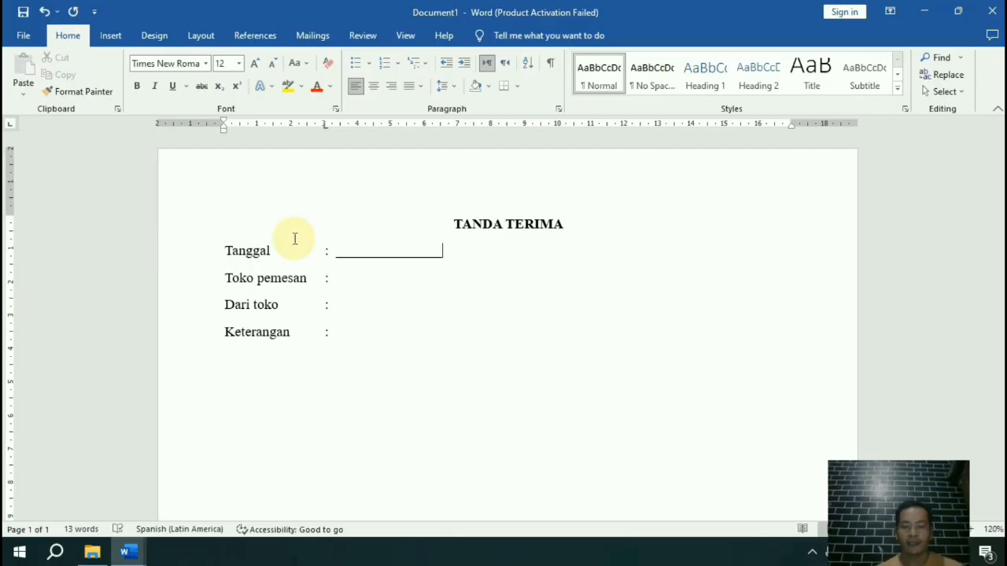
# - Copy the Tanggal fill-in line to the Toko pemesan and Dari toko lines, after their colons
pyautogui.hotkey('ctrl', 'shift', 'Left')
pyautogui.hotkey('ctrl', 'c')
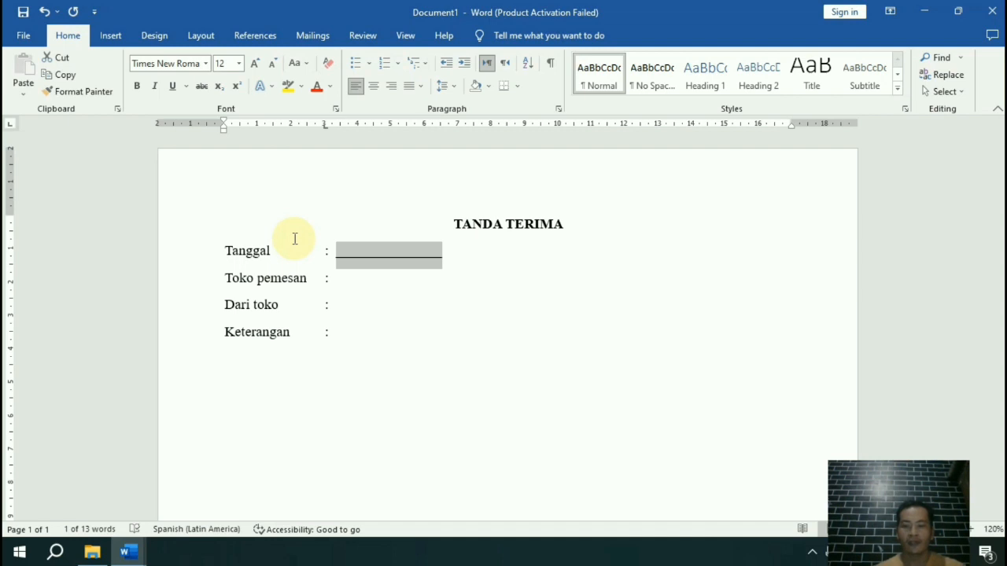
pyautogui.press('Down')
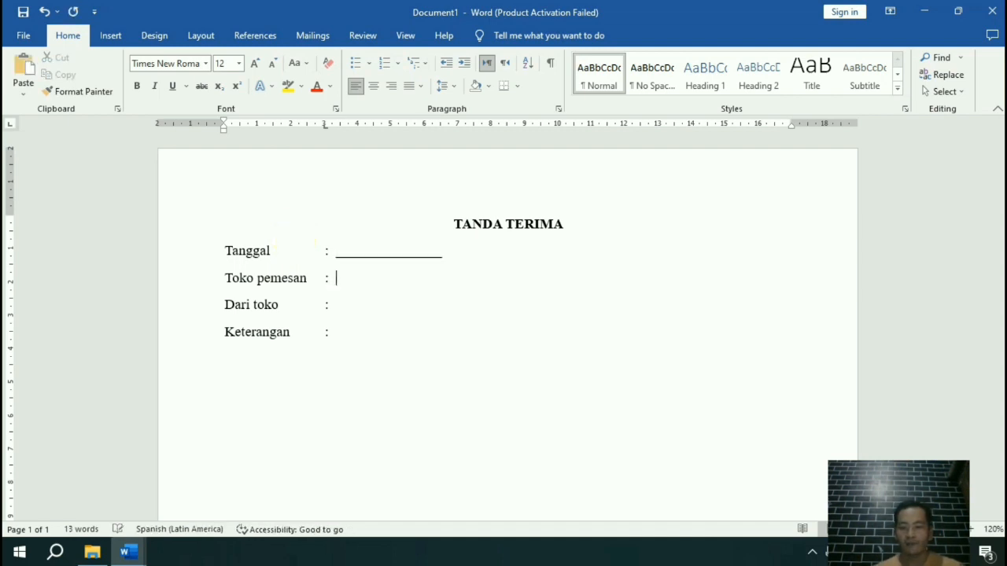
pyautogui.hotkey('ctrl', 'v')
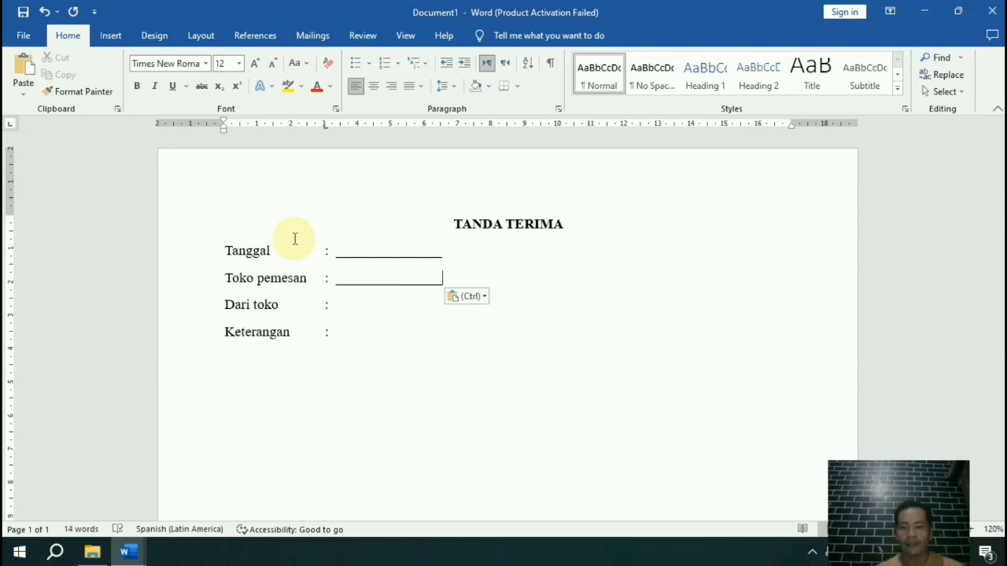
pyautogui.write('_______________')
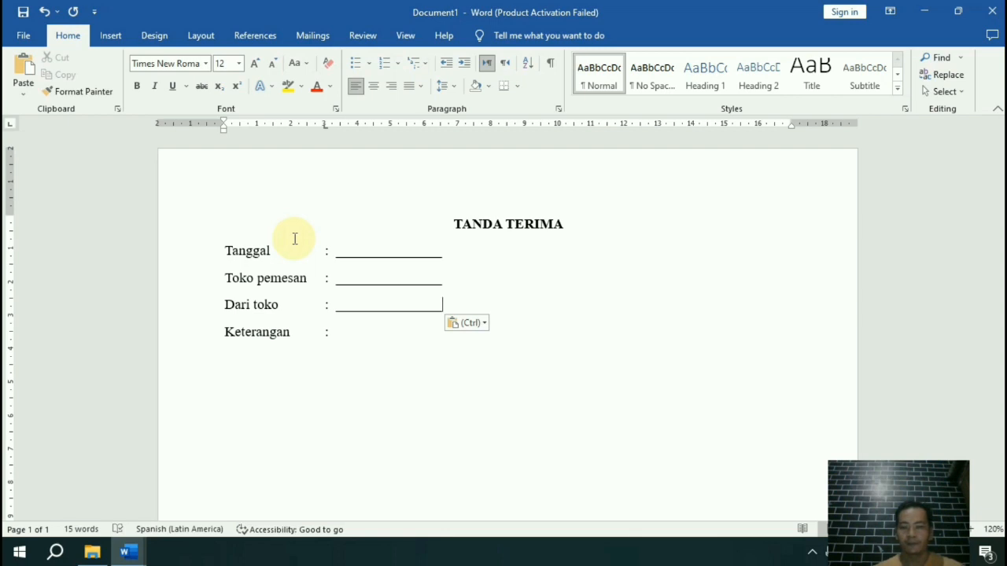
# - Enter the options "Pinajman barang" and "Pengembalian Barang" on the Keterangan line, leaving space before each one
pyautogui.press('Down')
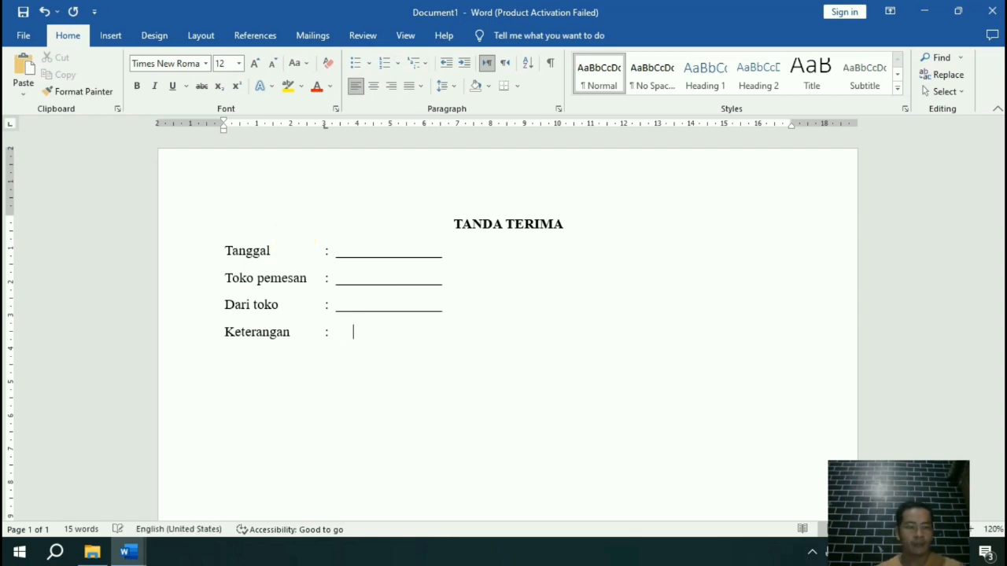
pyautogui.write('P')
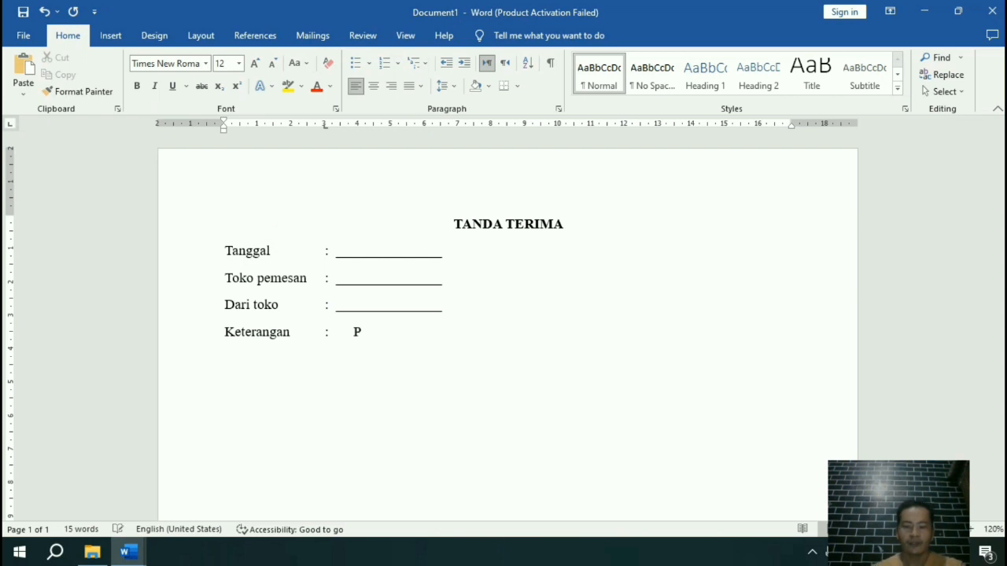
pyautogui.write('inajman ba')
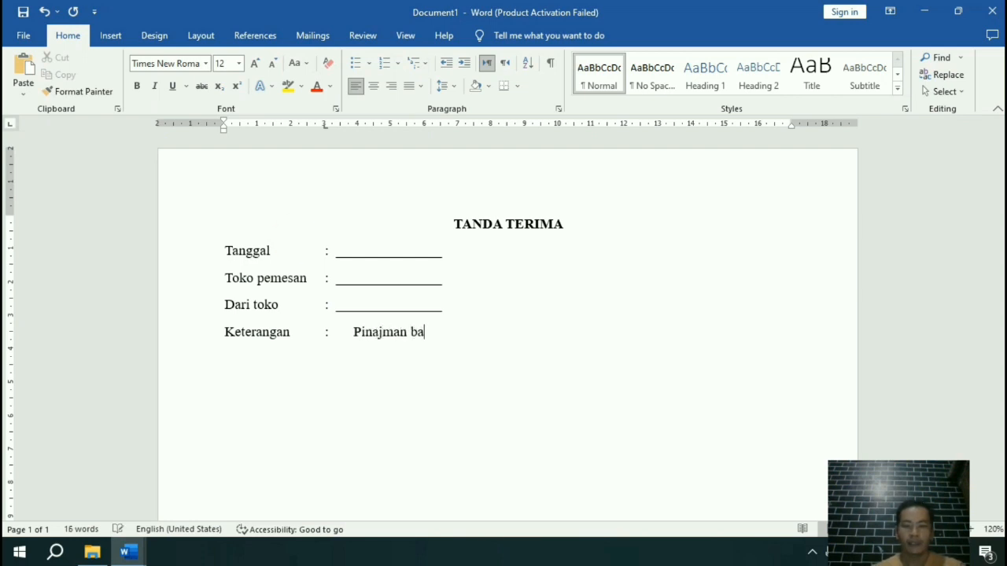
pyautogui.write('rang')
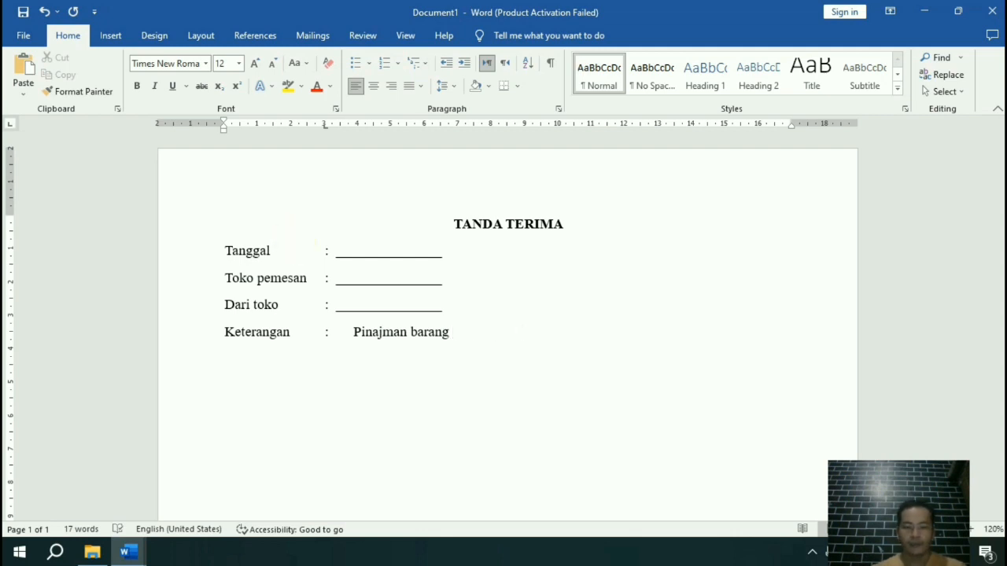
pyautogui.write('Pengembalian Ba')
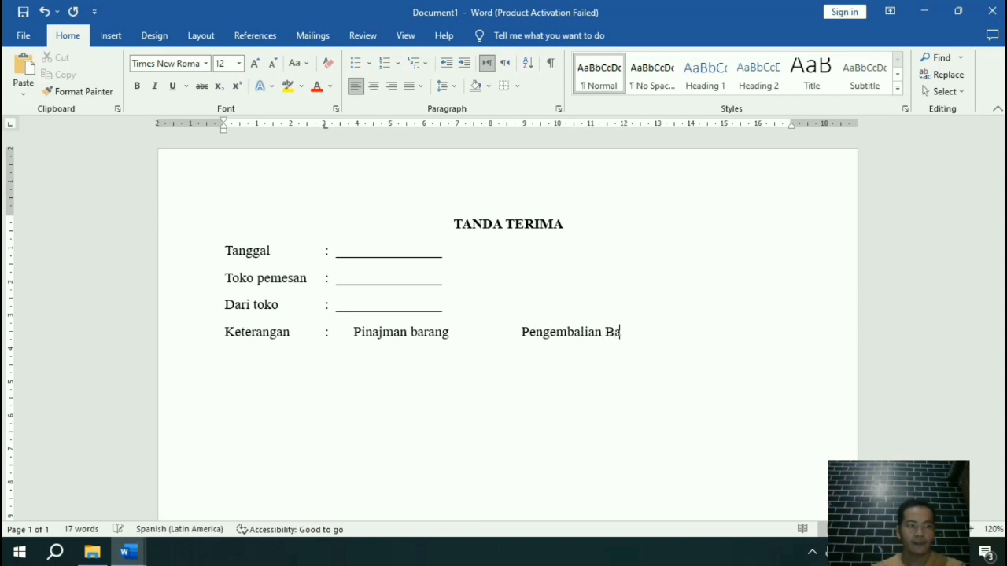
pyautogui.write('rang')
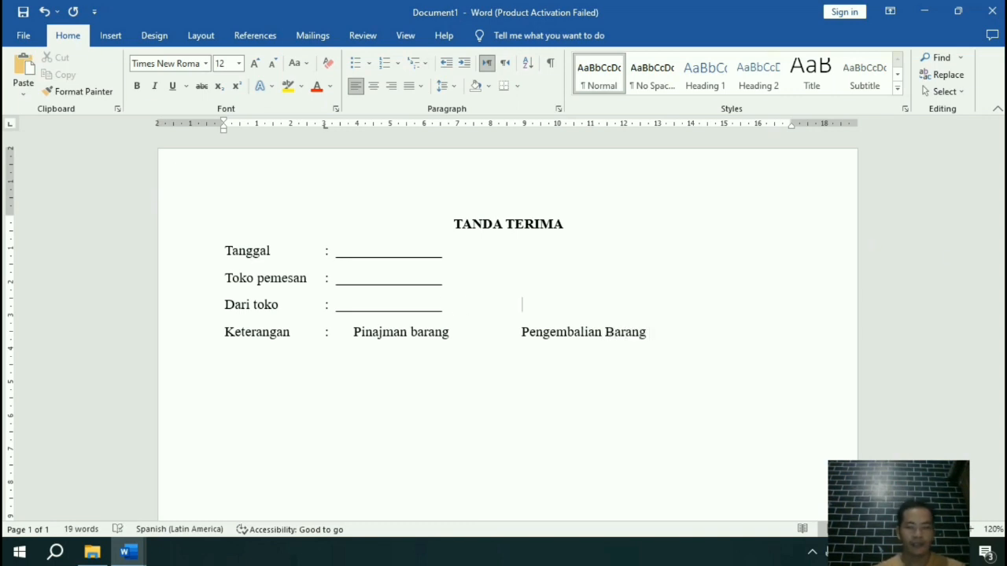
# - Add "Toko :" followed by a copy of the fill-in line on the Dari toko line, above "Pengembalian Barang"
pyautogui.write('Toko')
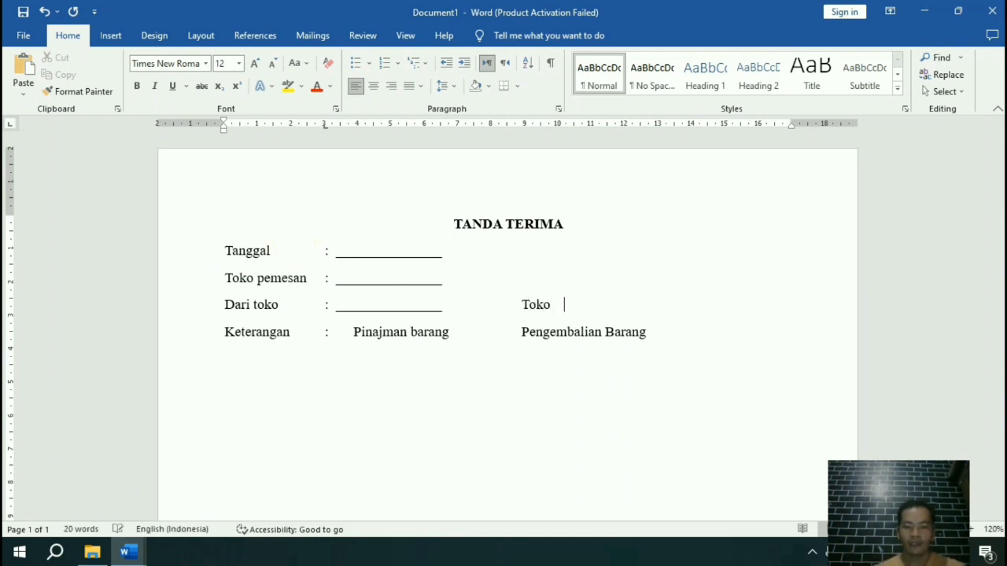
pyautogui.write('   :')
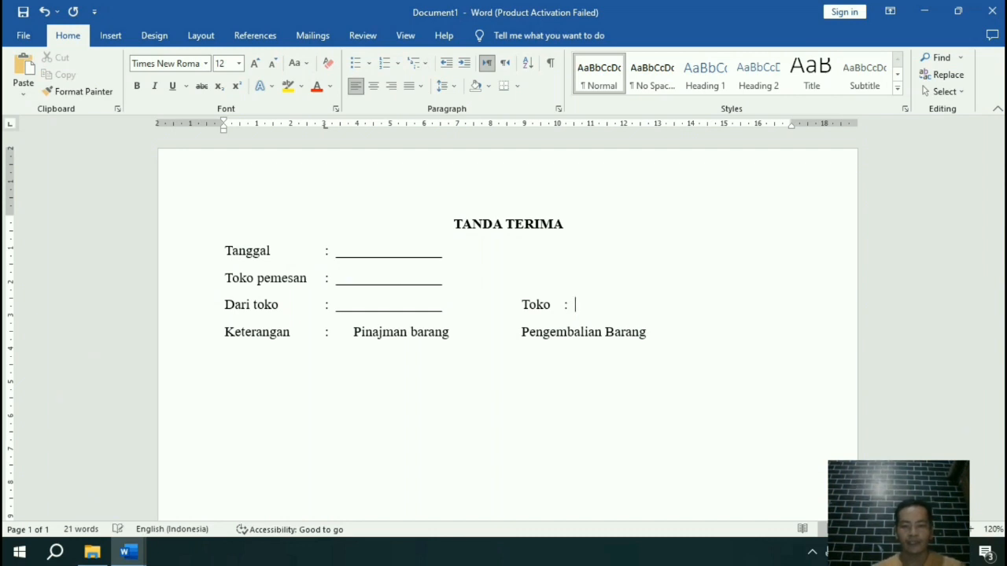
pyautogui.press('BackSpace')
pyautogui.hotkey('ctrl', 'v')
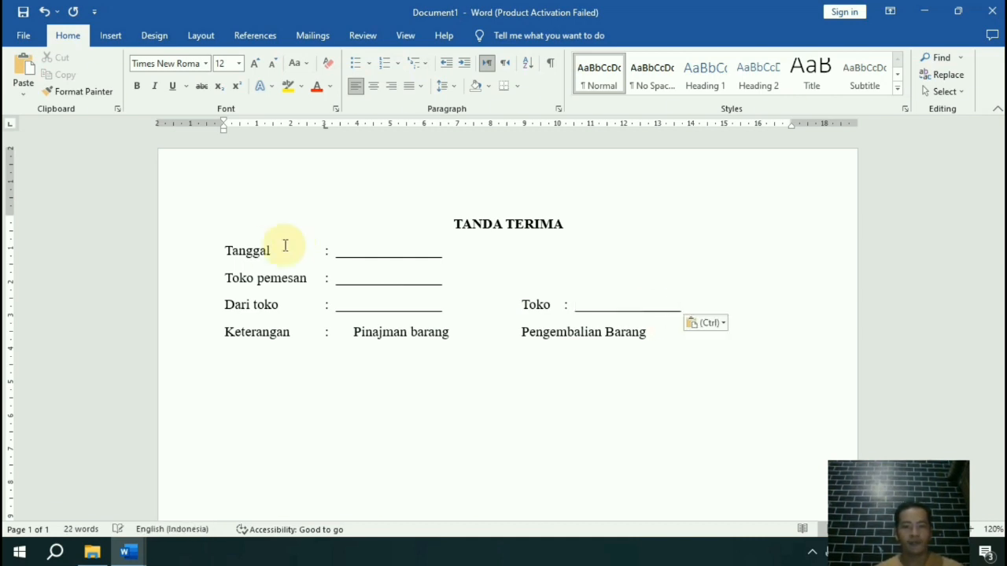
# - Shift "Pengembalian Barang" further right on the Keterangan line to leave room for a checkbox in front of it
pyautogui.click(625, 303)
pyautogui.click(385, 285)
pyautogui.moveTo(423, 315); pyautogui.dragTo(333, 307)
pyautogui.click(512, 331)
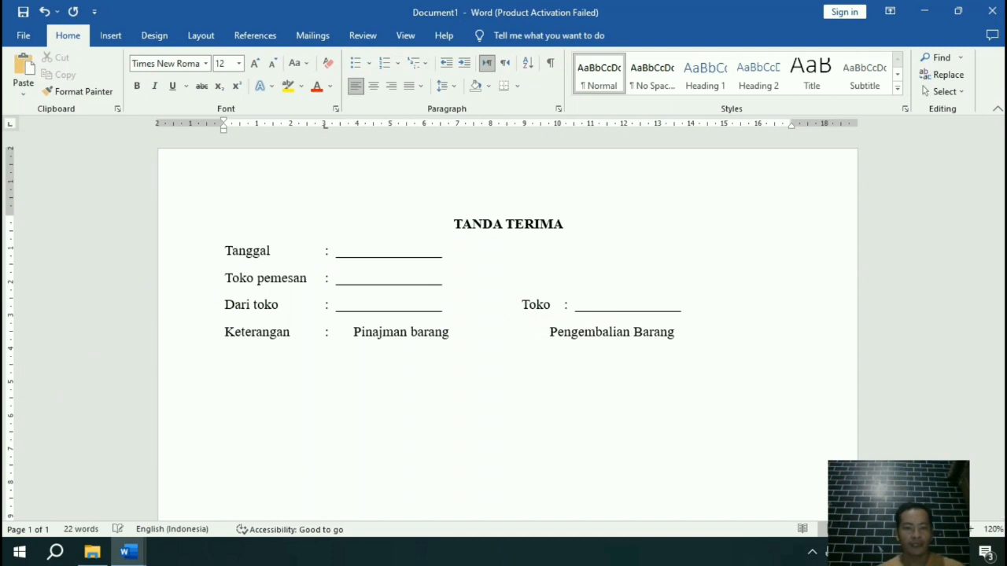
# - Correct the misspelled word "Pinajman" to "Pinjaman" on the Keterangan line
pyautogui.click(377, 332)
pyautogui.press('BackSpace')
pyautogui.press('Delete')
pyautogui.write('ja')
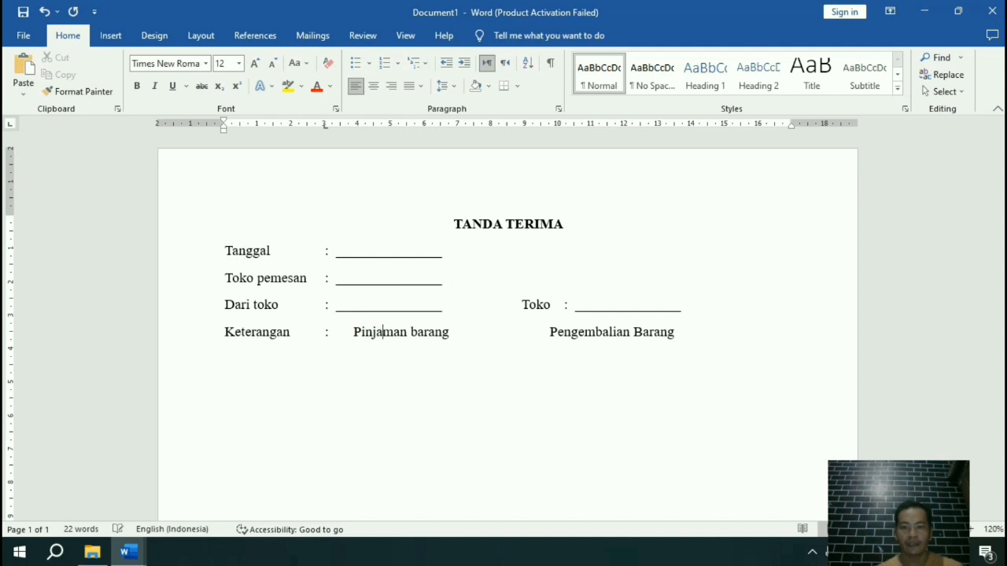
pyautogui.press('End')
# - Draw a small rectangle about 0.51 cm high and 0.42 cm wide in front of "Pinjaman barang" as a checkbox
pyautogui.click(348, 331)
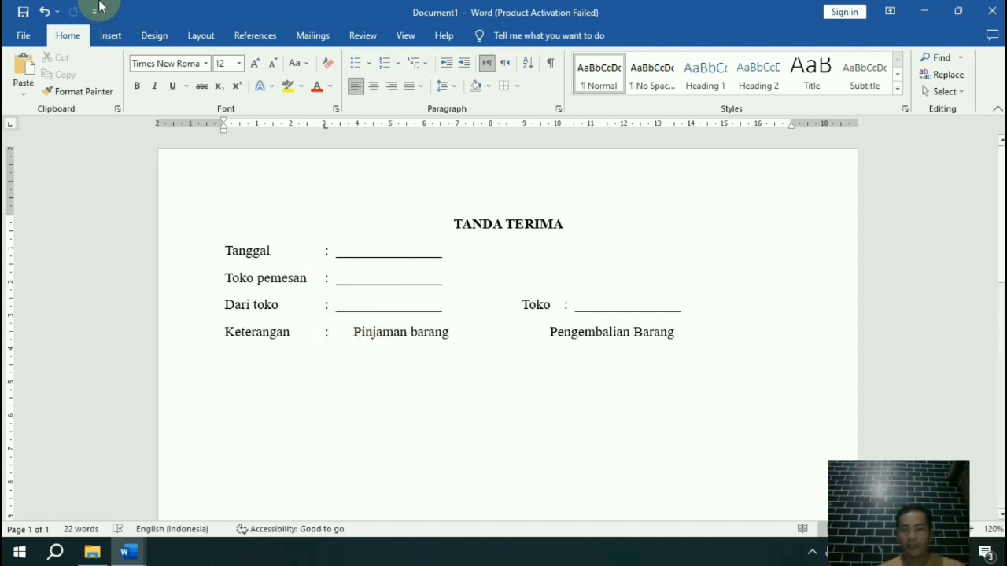
pyautogui.click(111, 36)
pyautogui.click(199, 59)
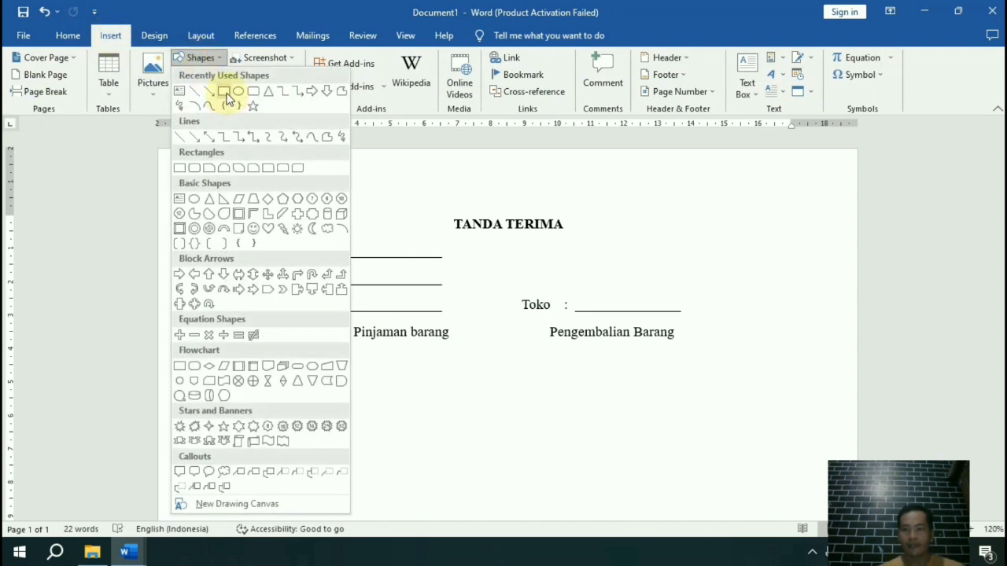
pyautogui.click(225, 93)
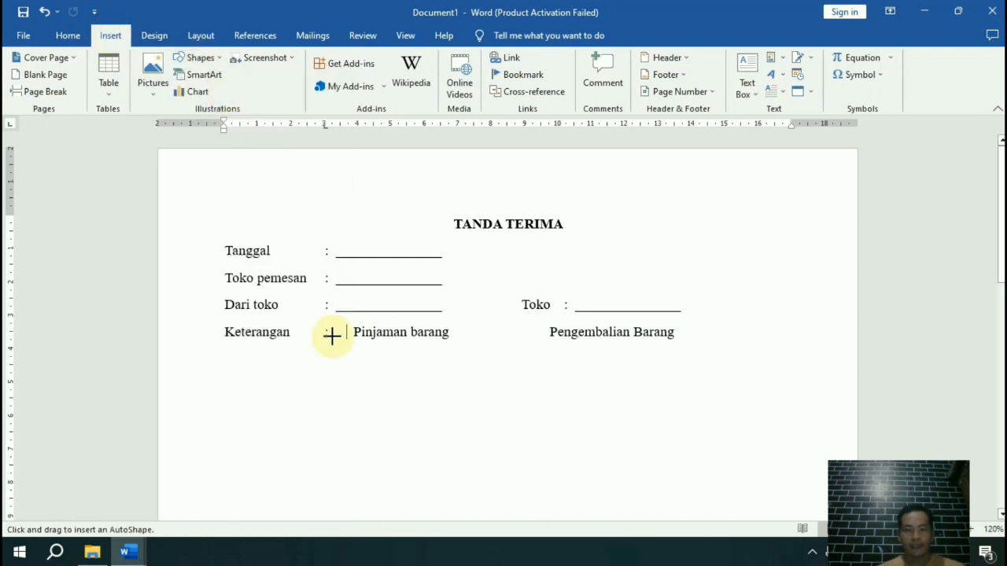
pyautogui.moveTo(336, 322); pyautogui.dragTo(347, 335)
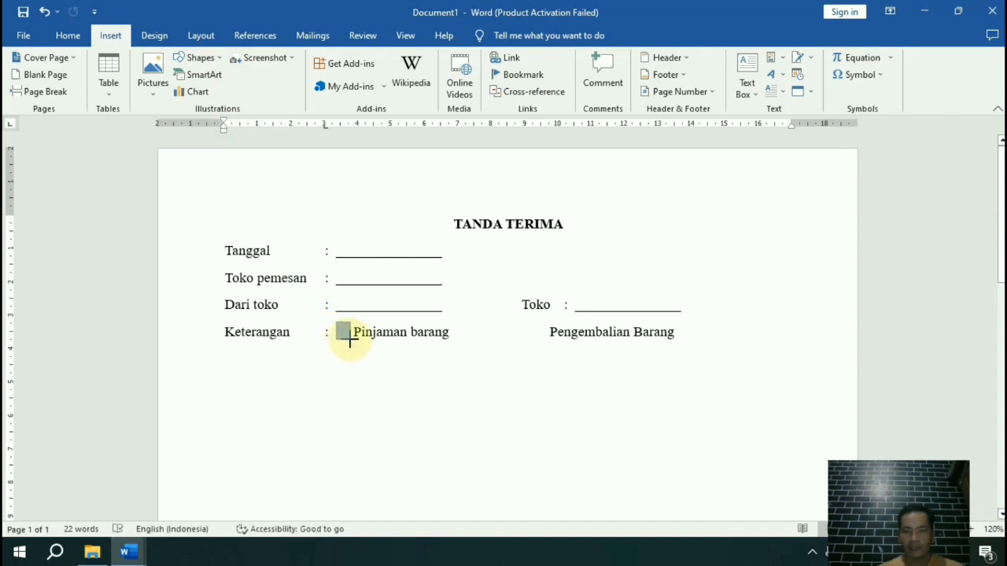
pyautogui.moveTo(347, 336); pyautogui.dragTo(352, 340)
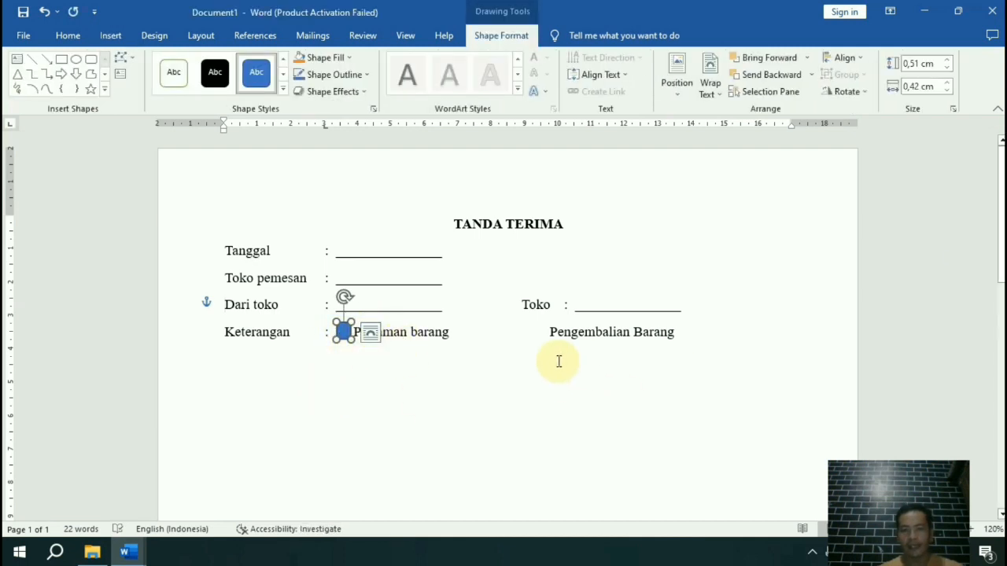
pyautogui.click(443, 332)
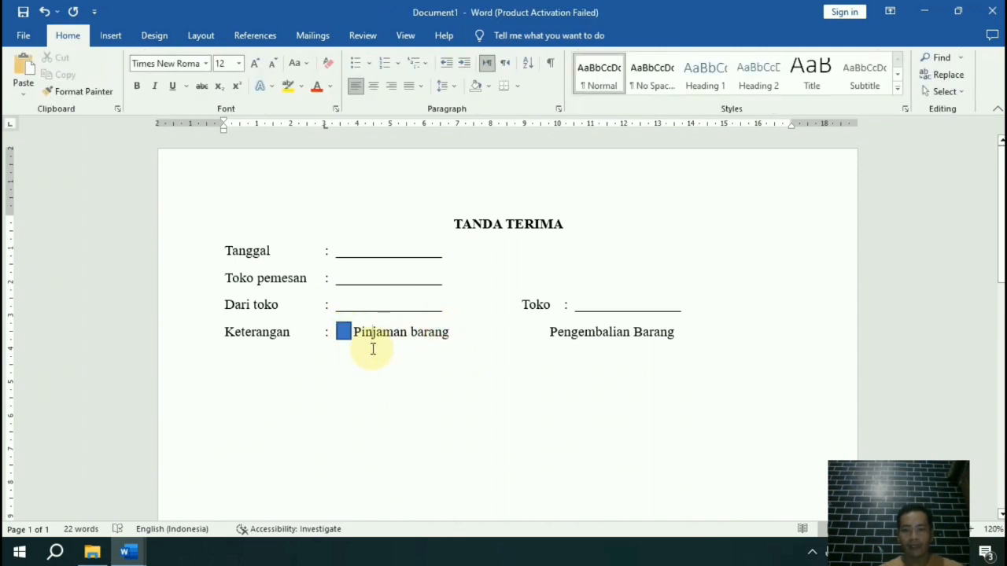
pyautogui.click(389, 330)
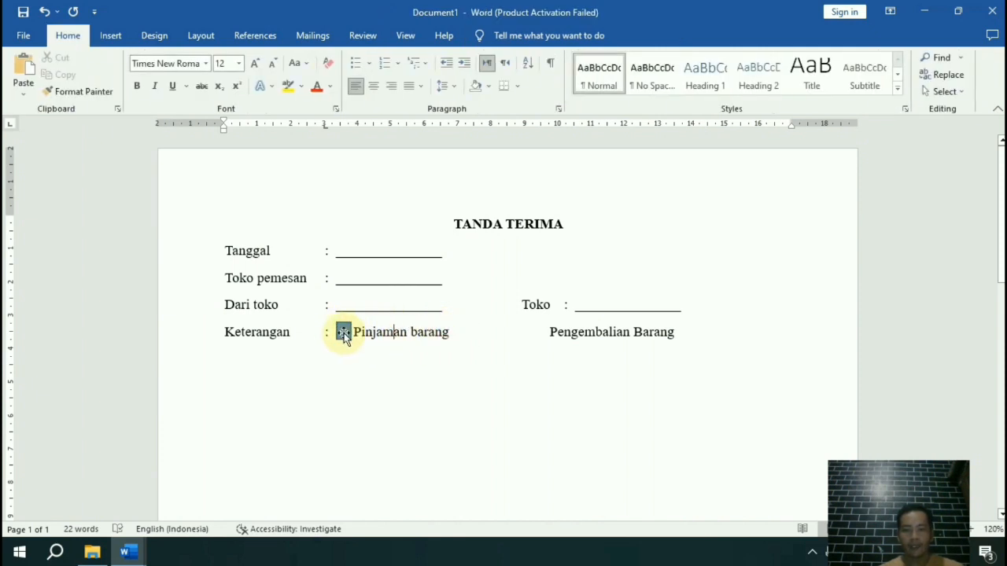
# - Apply the theme style with white fill and black outline to the checkbox rectangle beside "Pinjaman barang"
pyautogui.click(348, 334)
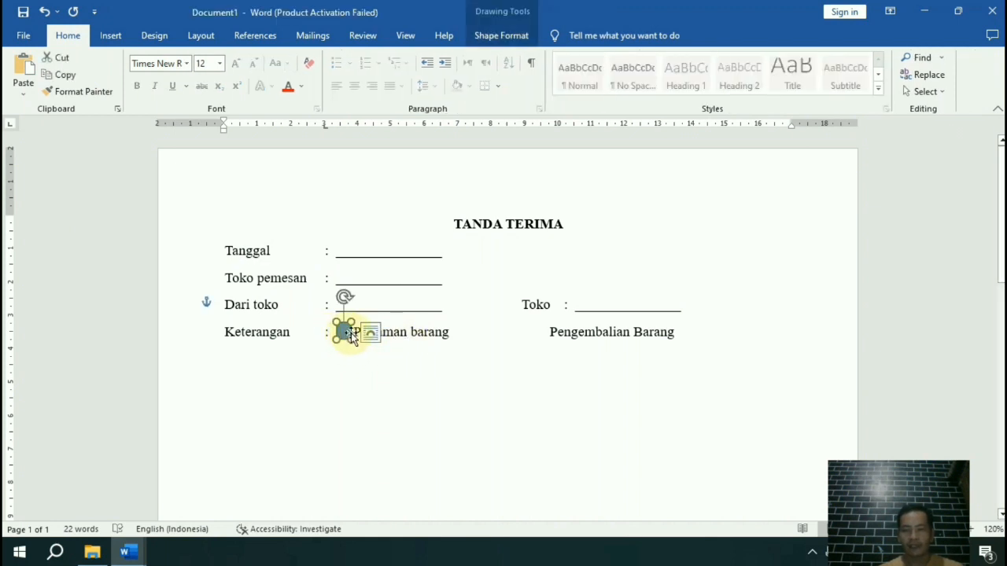
pyautogui.click(505, 37)
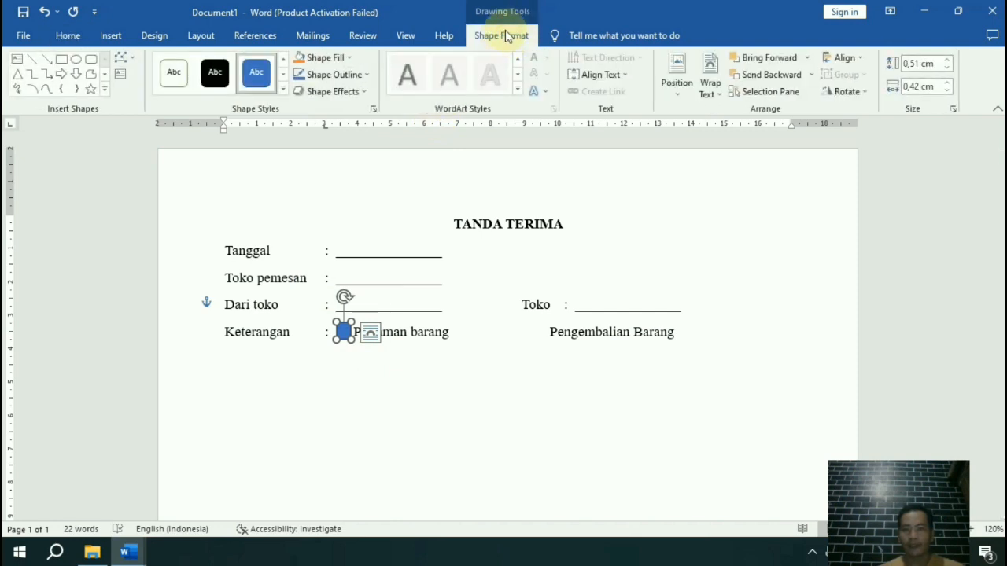
pyautogui.click(283, 91)
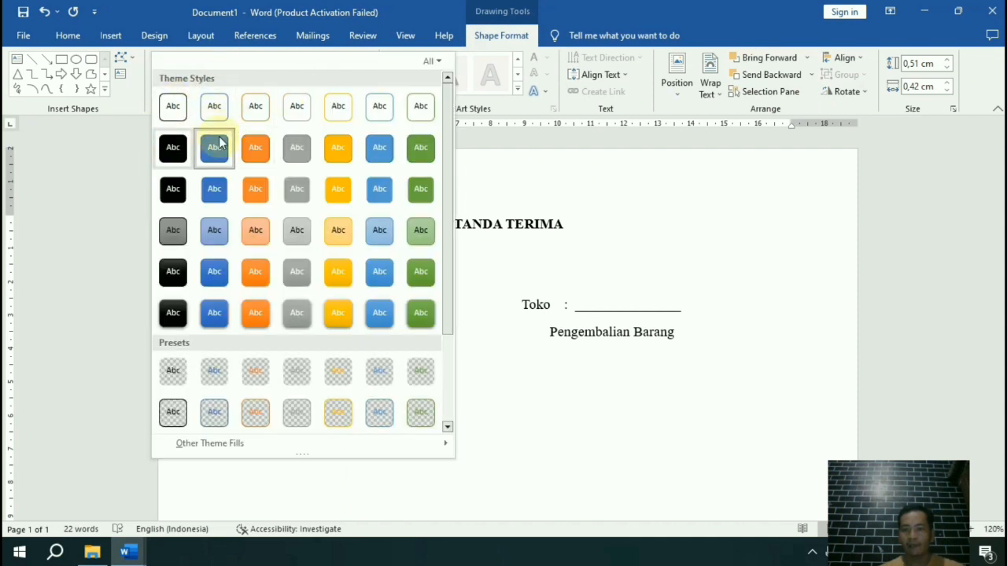
pyautogui.click(171, 110)
pyautogui.click(444, 332)
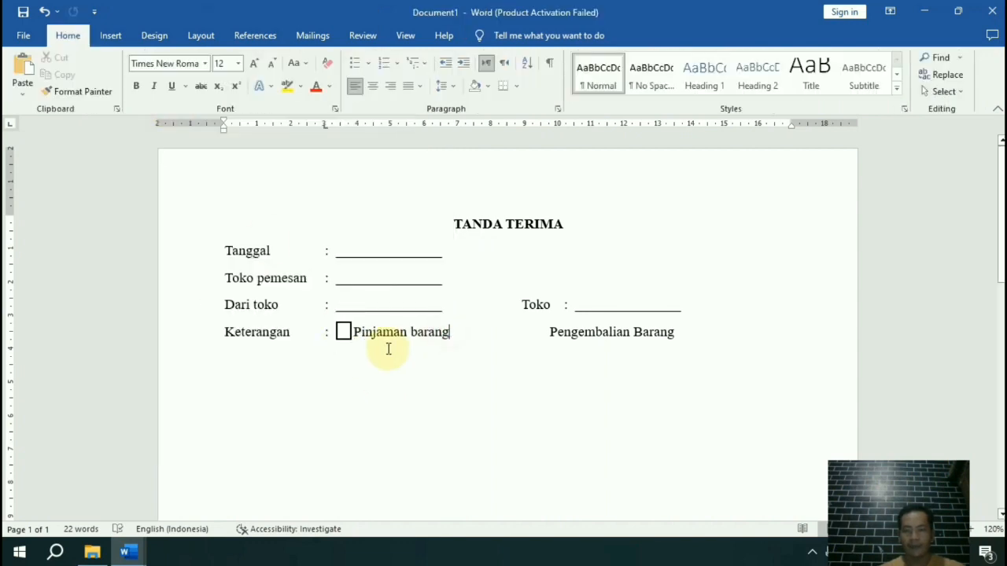
# - Duplicate the checkbox rectangle and place the copy in front of "Pengembalian Barang", level with the original
pyautogui.click(344, 337)
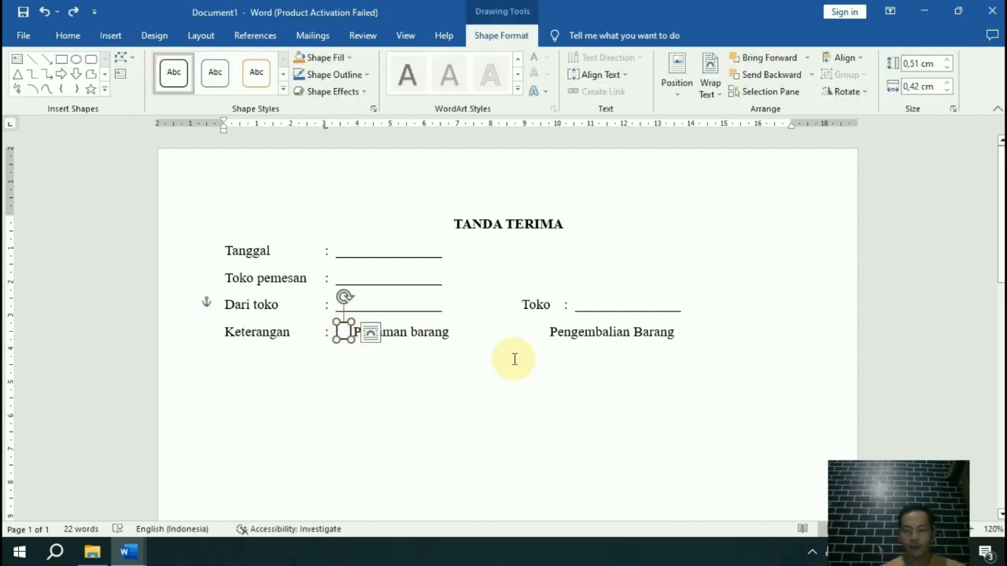
pyautogui.hotkey('ctrl', 'd')
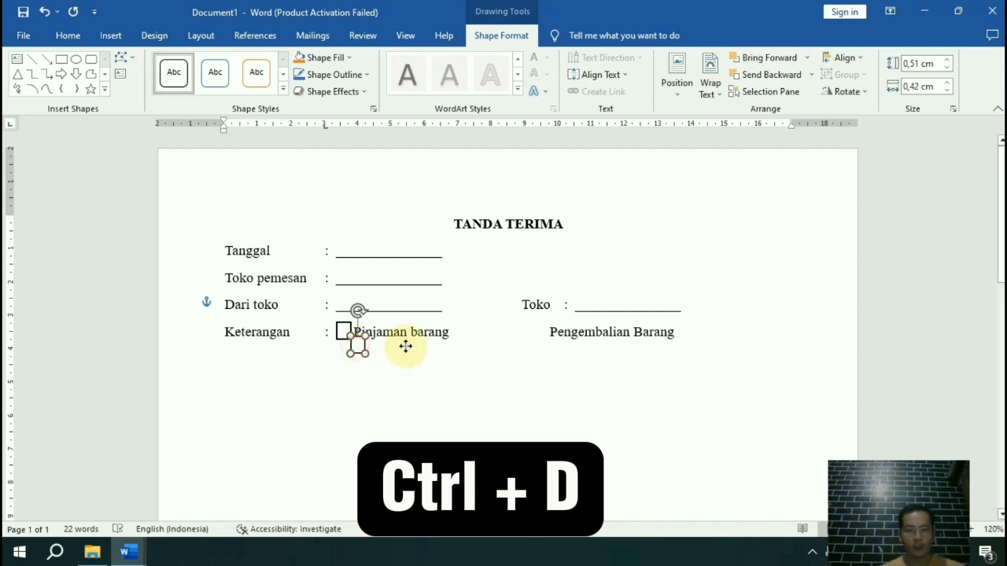
pyautogui.moveTo(405, 347); pyautogui.dragTo(541, 334)
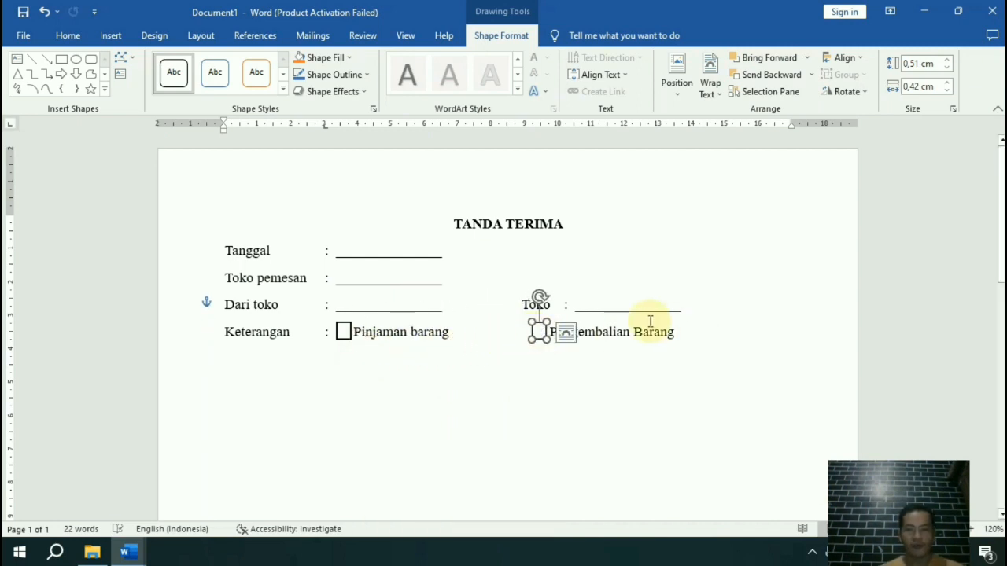
# - Nudge the second checkbox slightly left so it no longer overlaps the text "Pengembalian Barang"
pyautogui.press('Left')
pyautogui.press('Left')
pyautogui.press('Left')
pyautogui.press('Left')
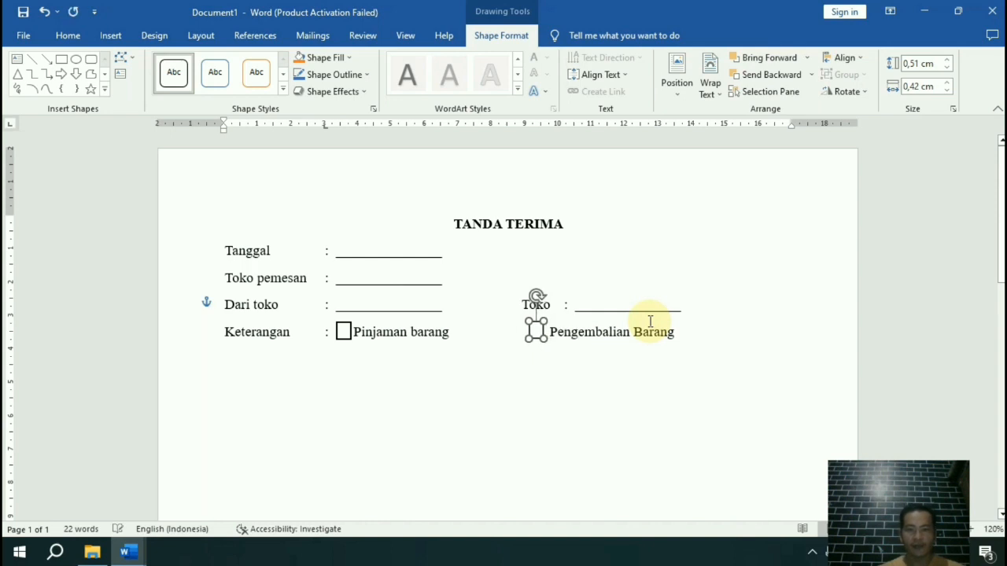
# - Insert a table with seven columns and six rows, leaving a blank line below the Keterangan line
pyautogui.click(236, 368)
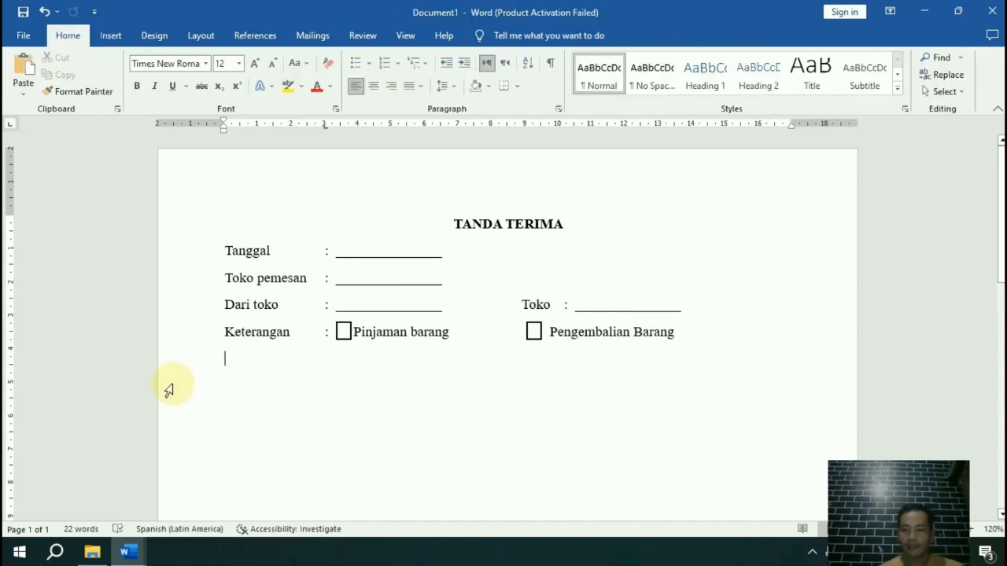
pyautogui.doubleClick(213, 378)
pyautogui.press('Return')
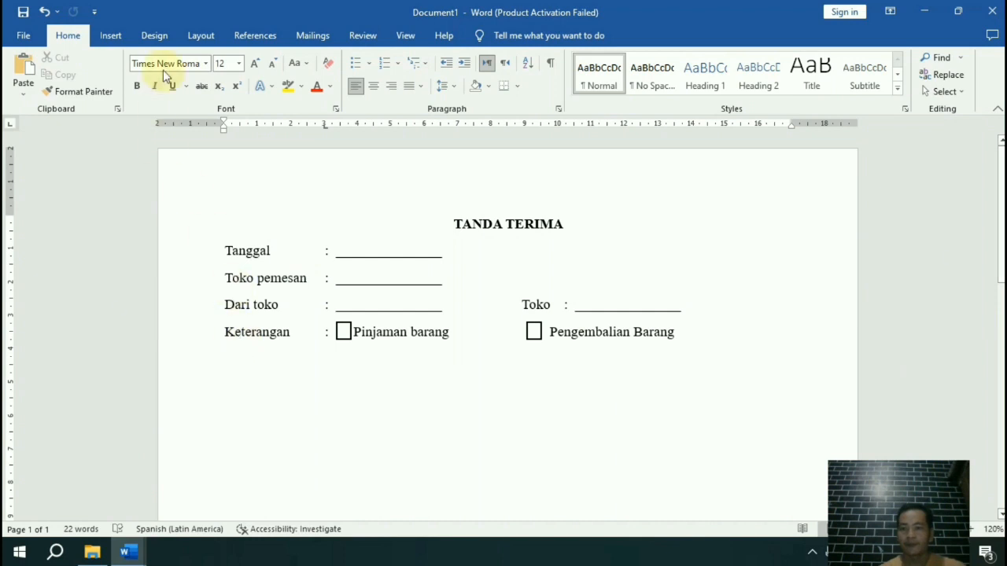
pyautogui.click(111, 36)
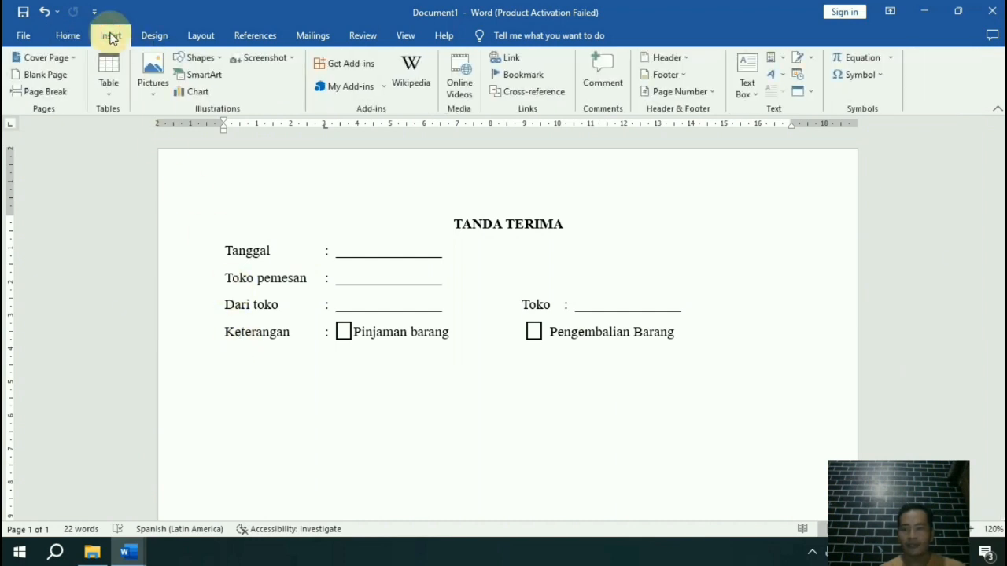
pyautogui.click(100, 75)
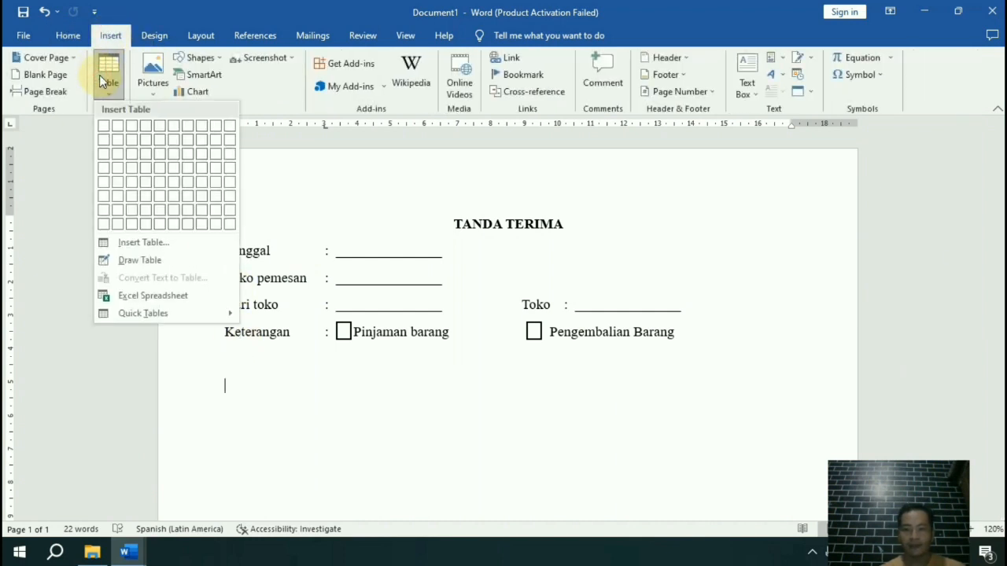
pyautogui.click(189, 203)
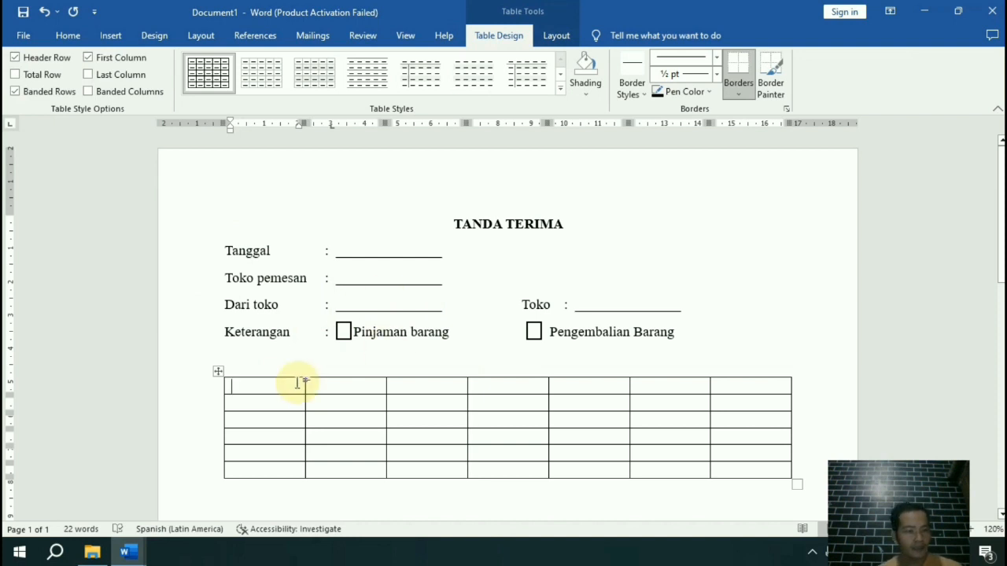
# - Fill the first five header cells of the table with "No", "Item", "Qty", "Unit" and "Keterangan"
pyautogui.write('No')
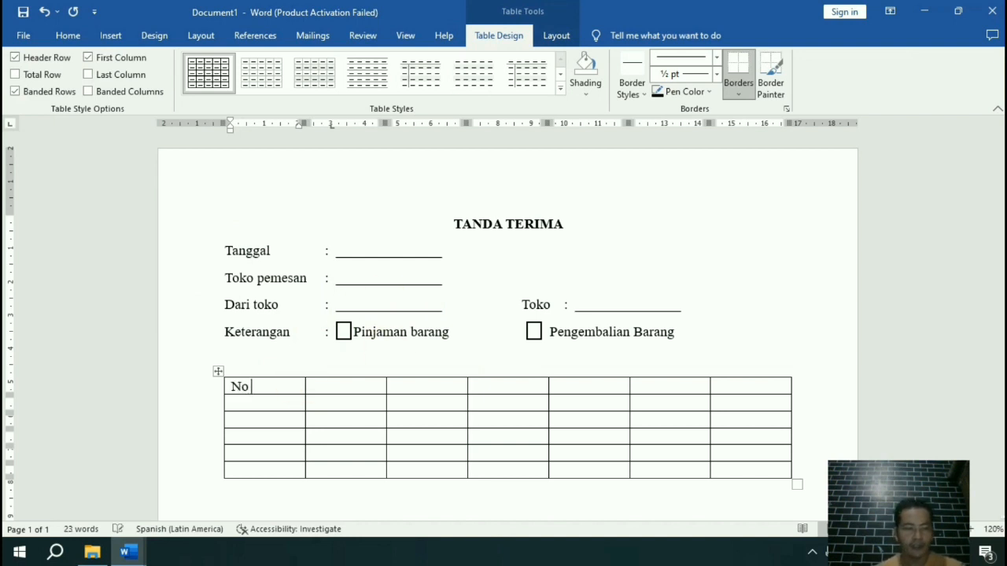
pyautogui.press('Tab')
pyautogui.write('item')
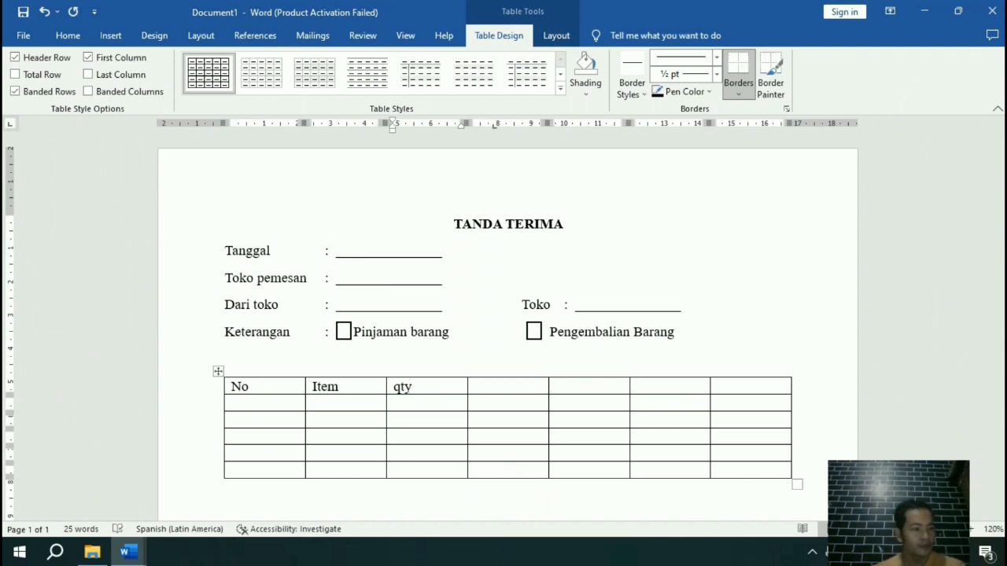
pyautogui.write('qty')
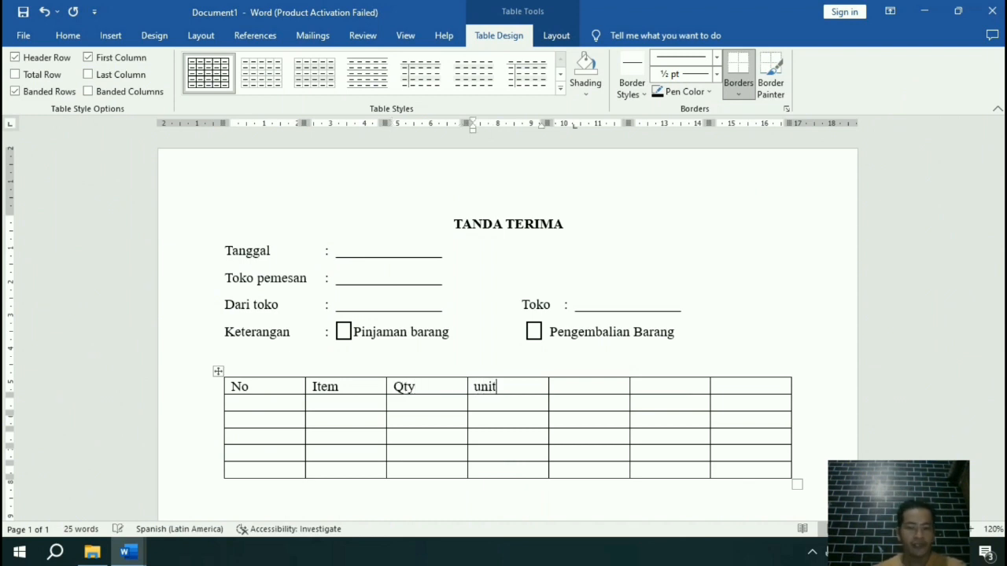
pyautogui.press('Tab')
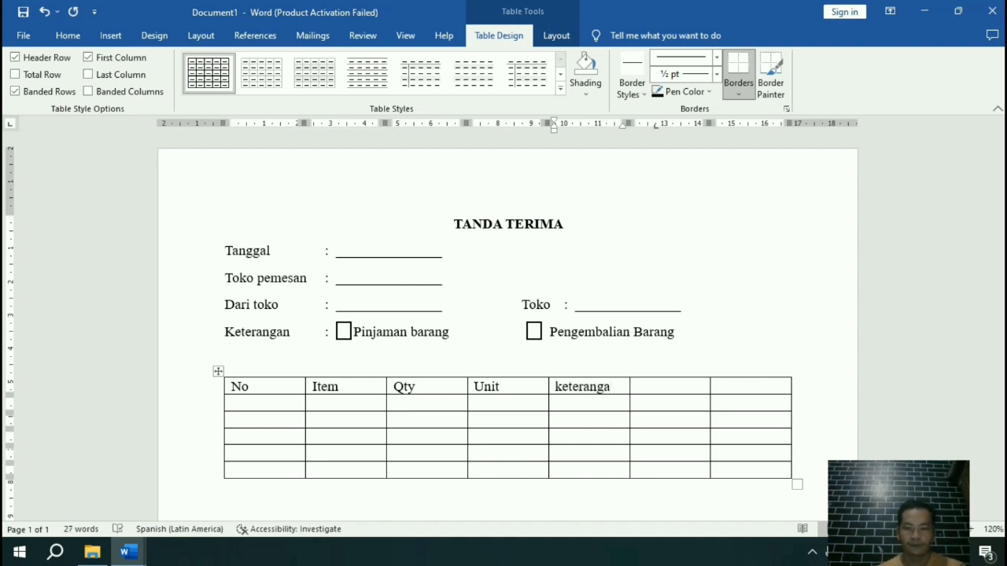
pyautogui.write('keterangan')
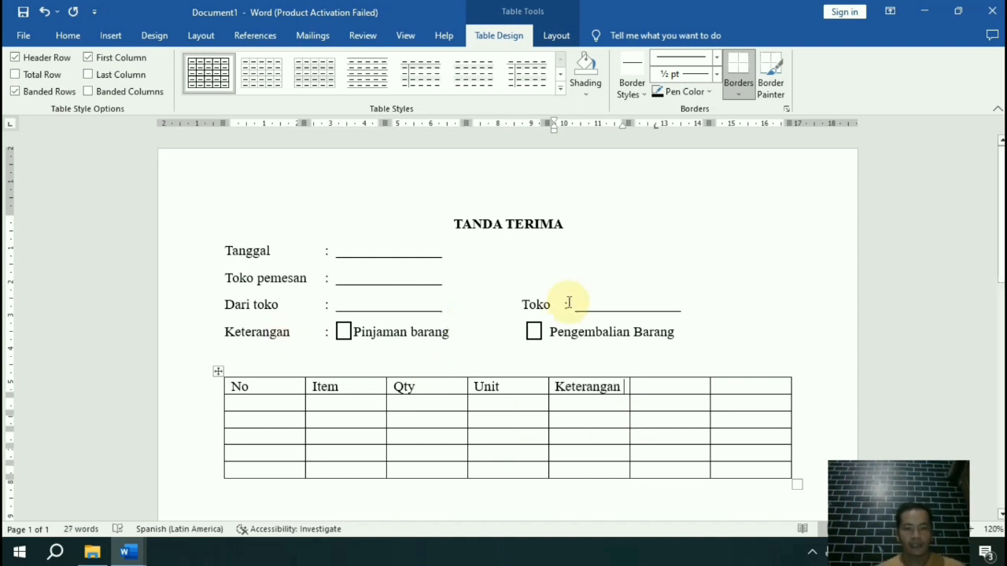
# - Delete the two empty table columns after the Keterangan column
pyautogui.click(690, 385)
pyautogui.moveTo(682, 387); pyautogui.dragTo(760, 472)
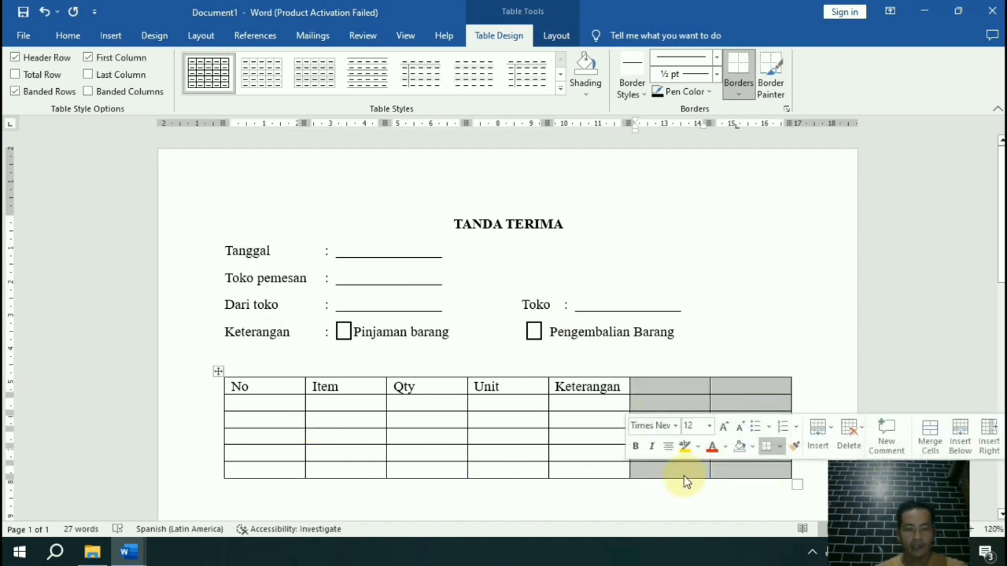
pyautogui.press('BackSpace')
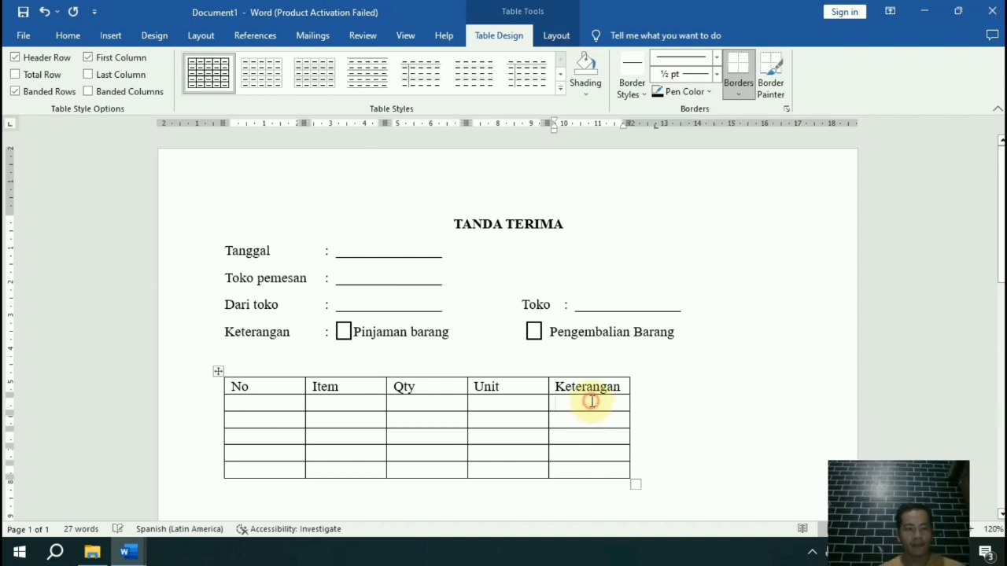
# - Add one more row at the end of the item table
pyautogui.click(272, 383)
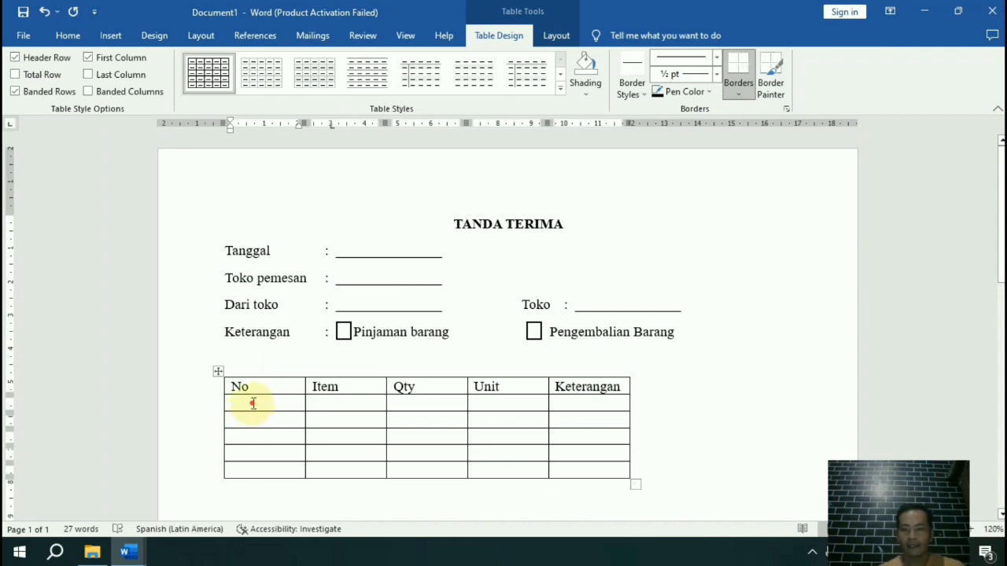
pyautogui.click(252, 404)
pyautogui.click(595, 472)
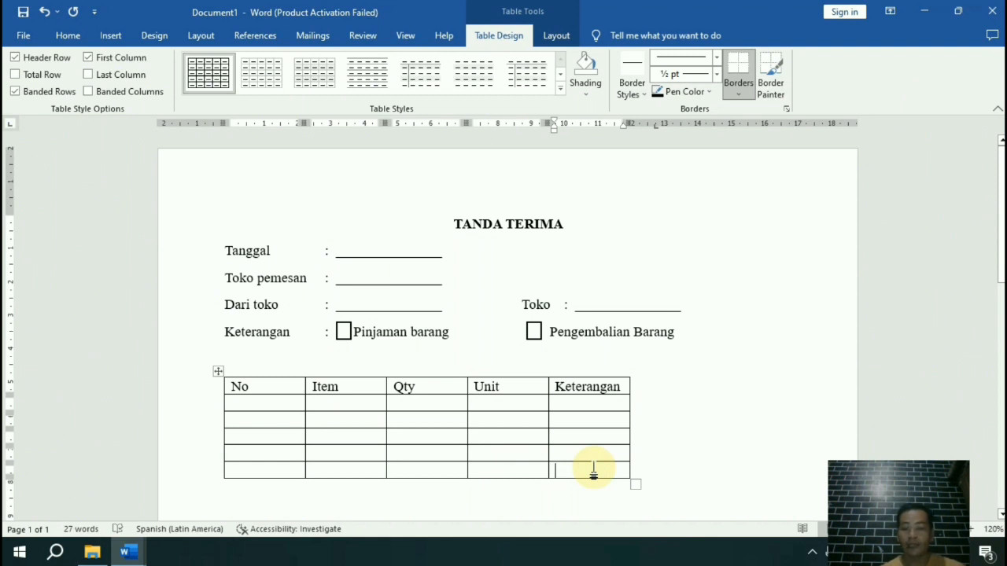
pyautogui.press('Tab')
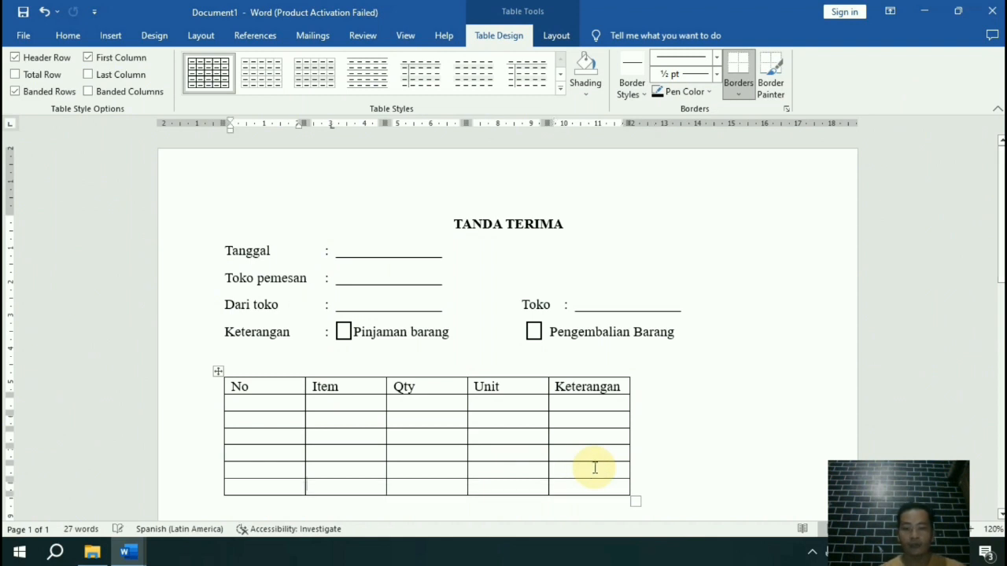
pyautogui.scroll(-1, 383, 483)
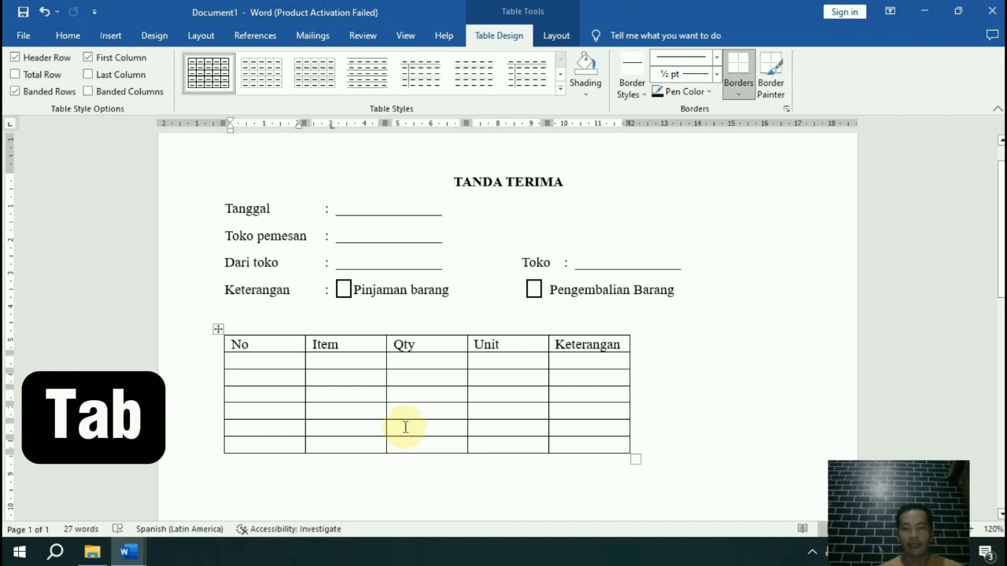
pyautogui.click(596, 445)
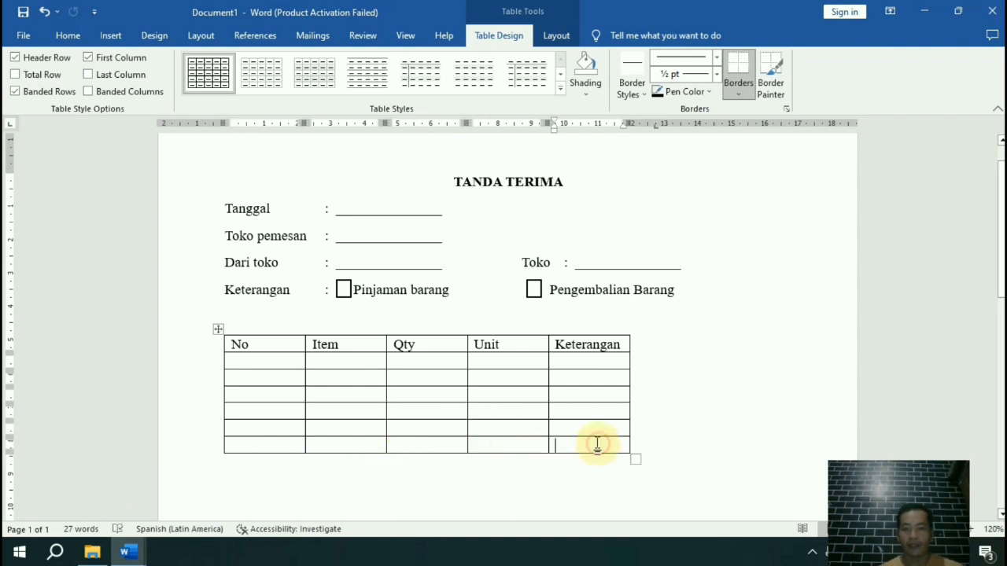
# - Make the table's header row bold and center its text
pyautogui.click(274, 333)
pyautogui.moveTo(270, 344); pyautogui.dragTo(574, 348)
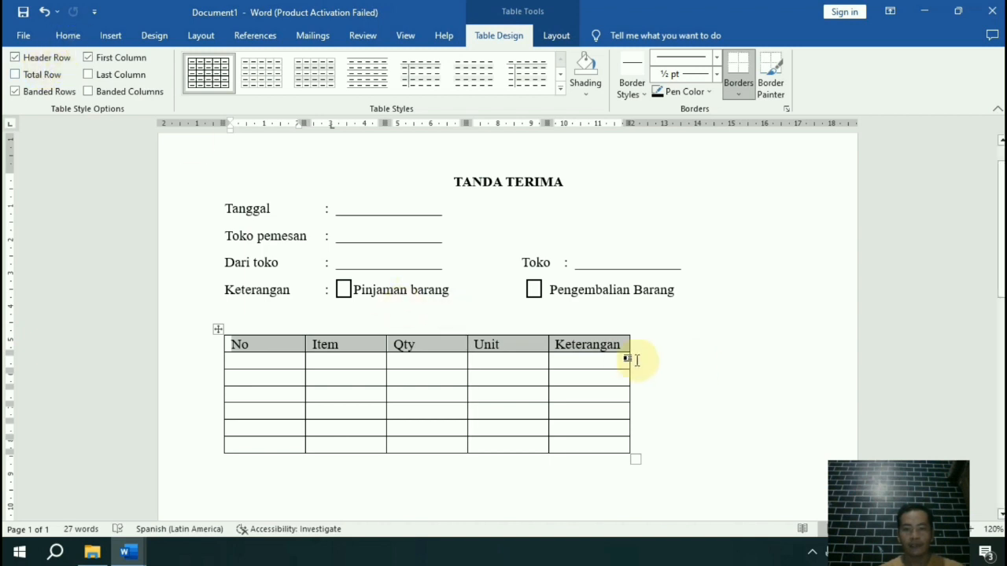
pyautogui.click(68, 37)
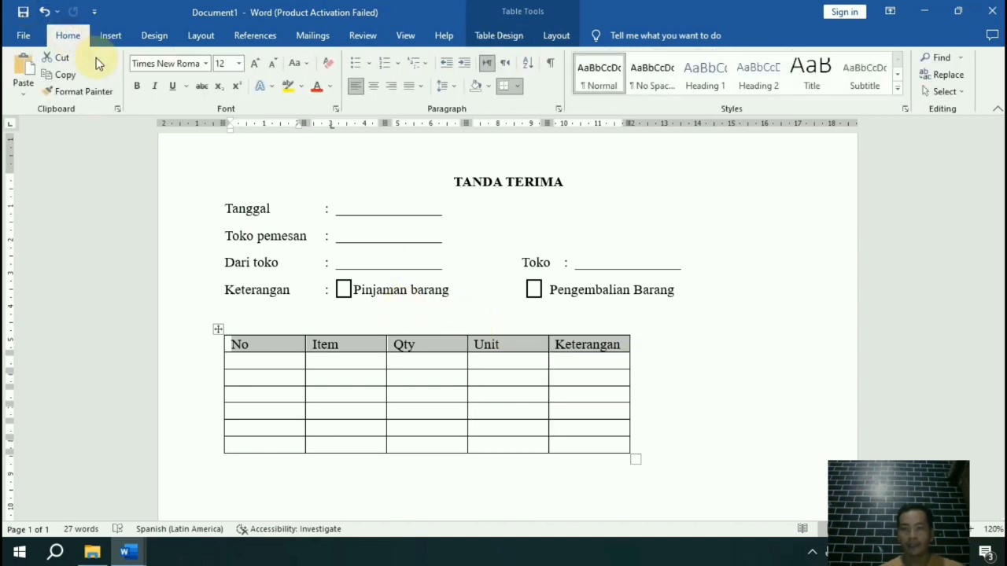
pyautogui.click(136, 86)
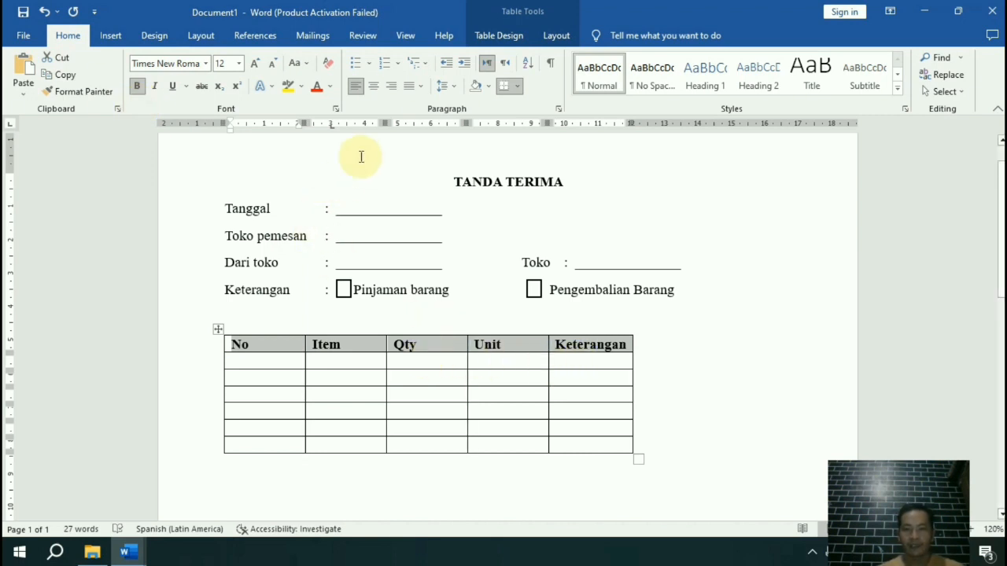
pyautogui.click(373, 86)
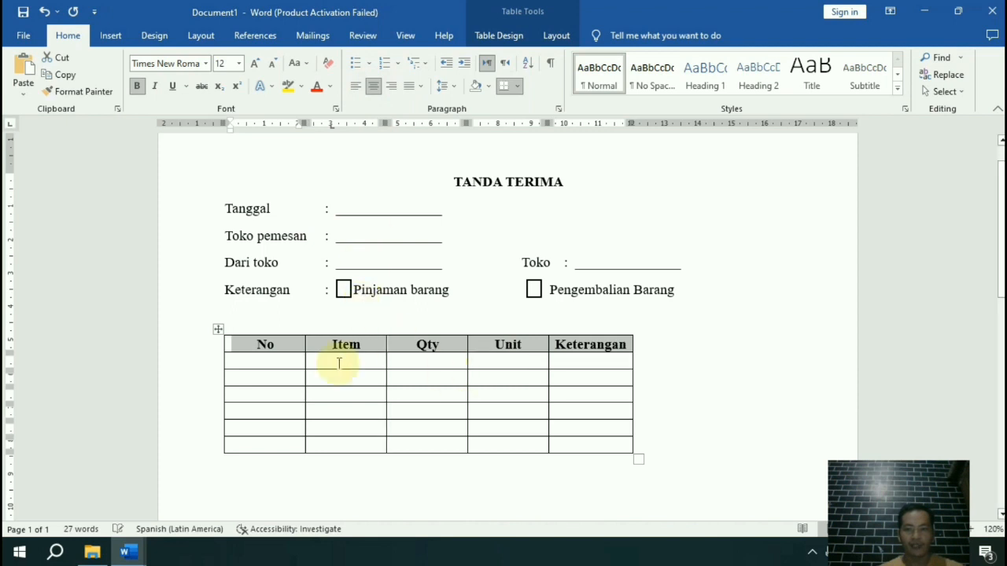
# - Enter "Total" in the No column of the table's last row
pyautogui.click(266, 444)
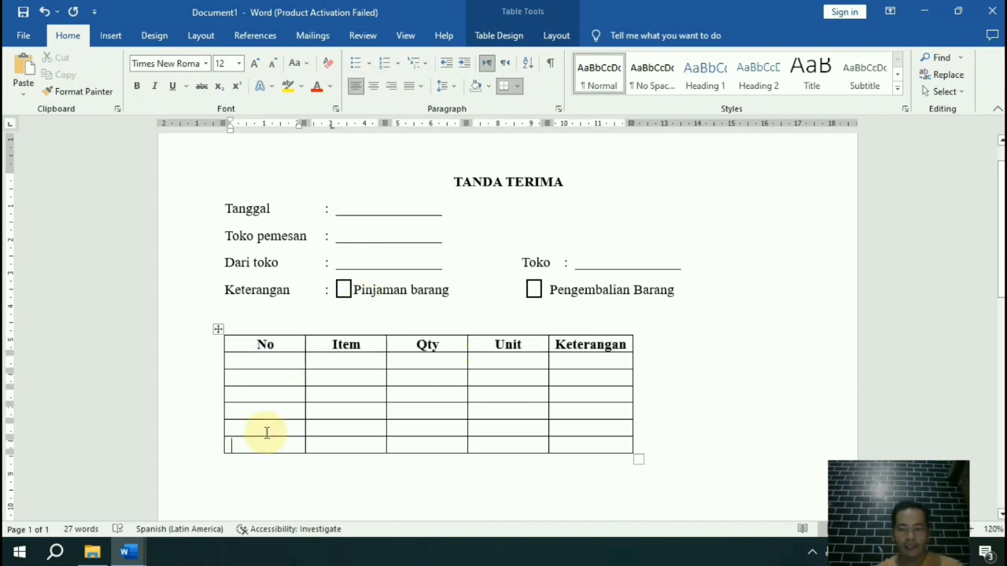
pyautogui.write('tota')
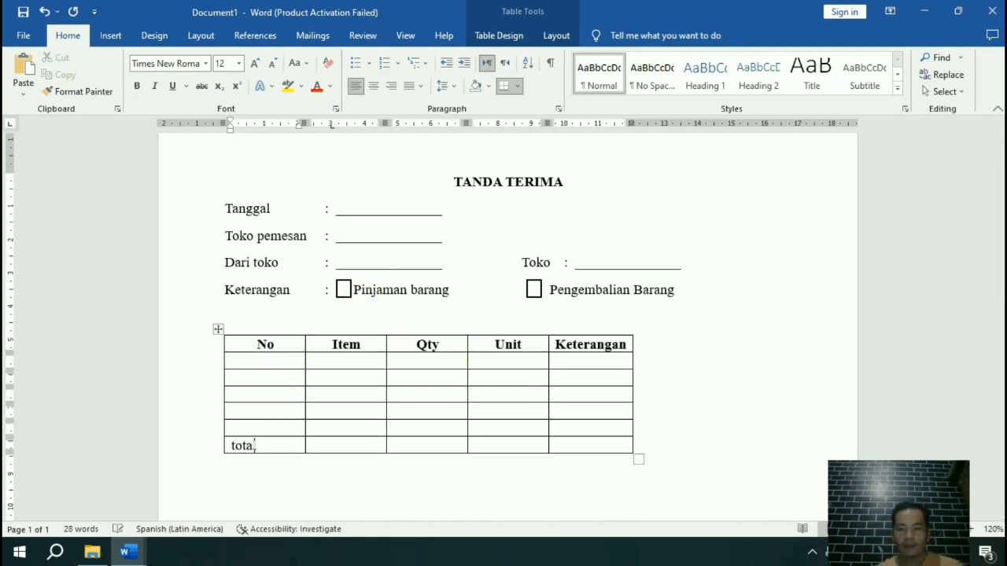
pyautogui.write('l')
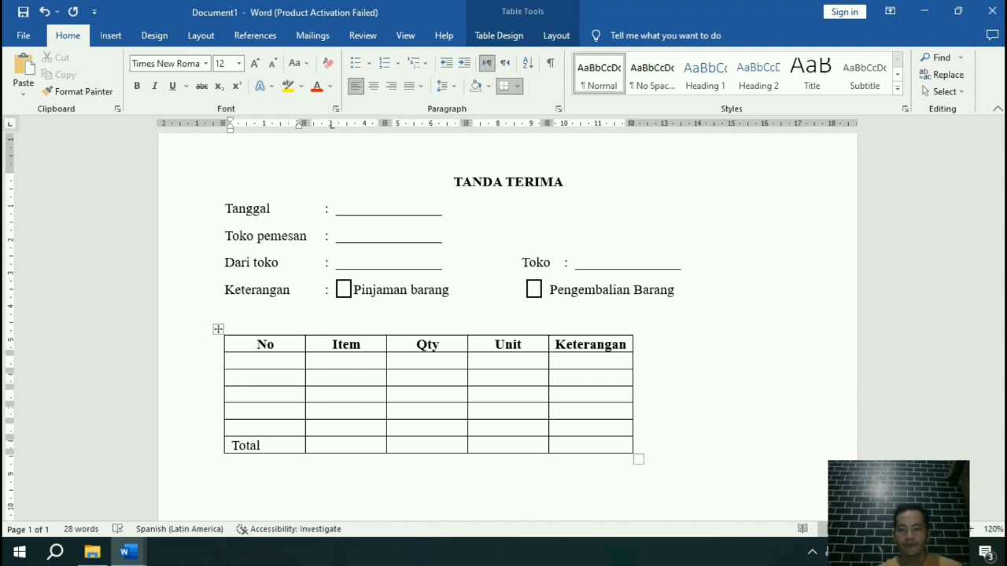
# - Merge the "Total" cell with the adjacent Item cell in the table's last row
pyautogui.click(318, 444)
pyautogui.click(307, 443)
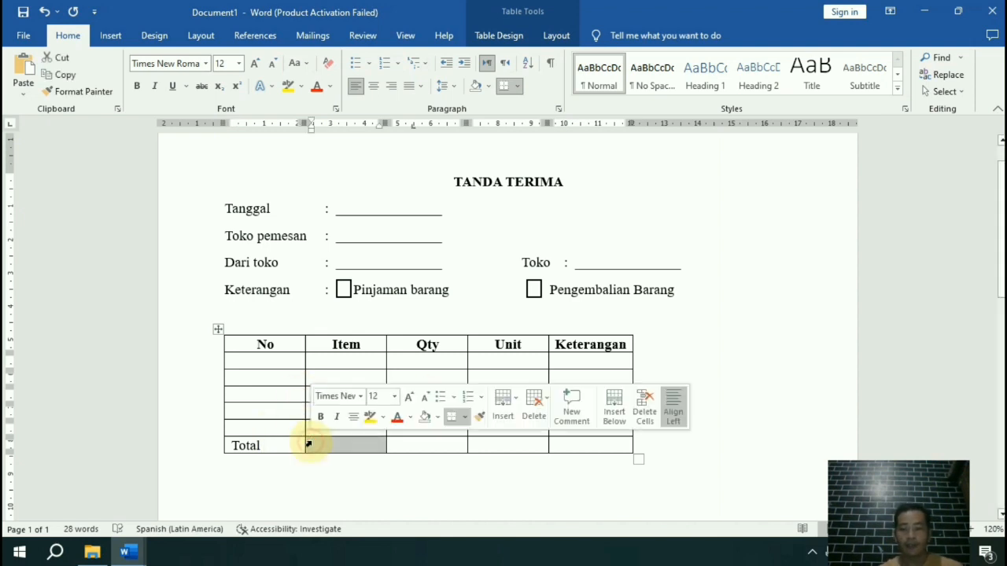
pyautogui.click(311, 443)
pyautogui.moveTo(269, 446); pyautogui.dragTo(338, 449)
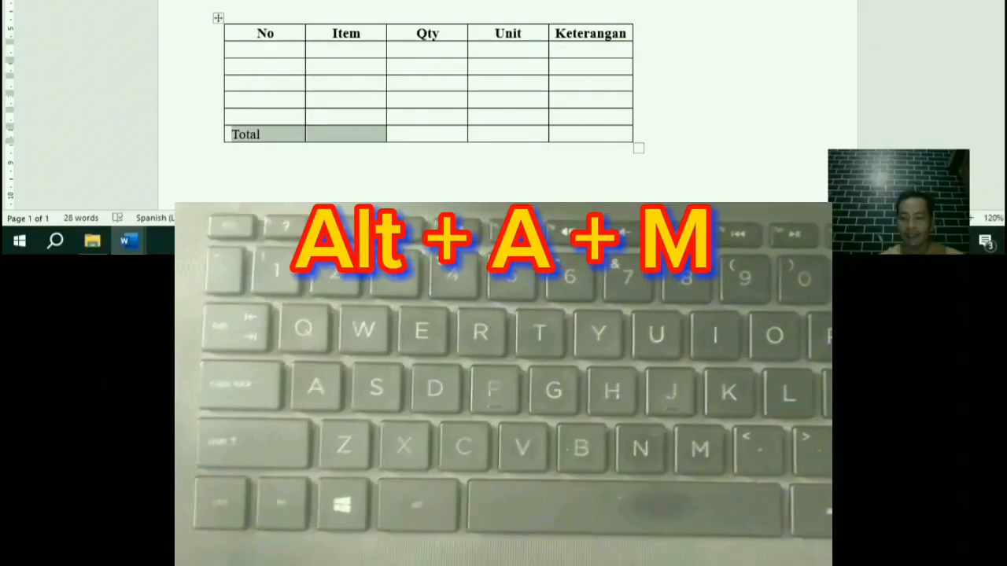
pyautogui.hotkey('alt', 'a', 'm')
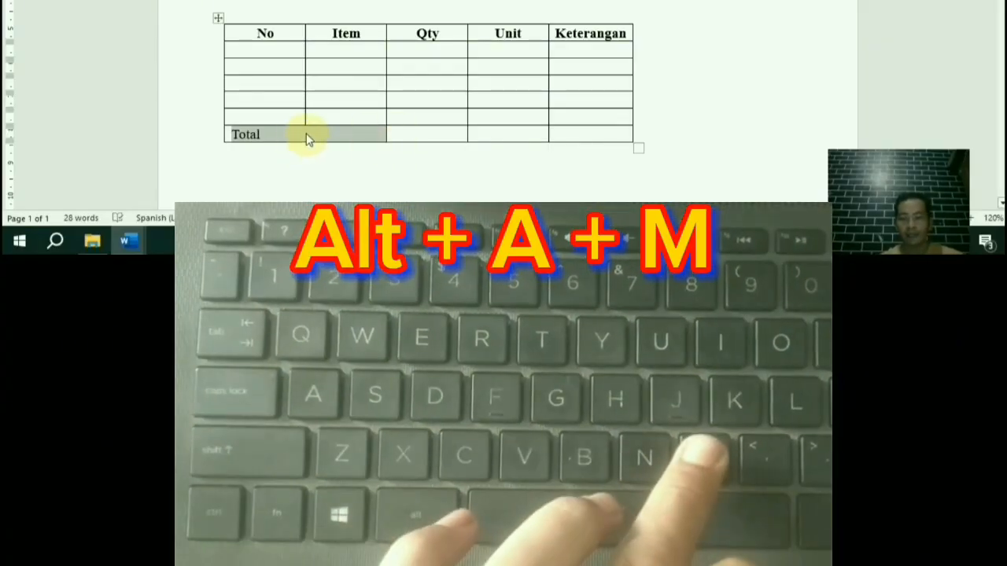
pyautogui.click(306, 137)
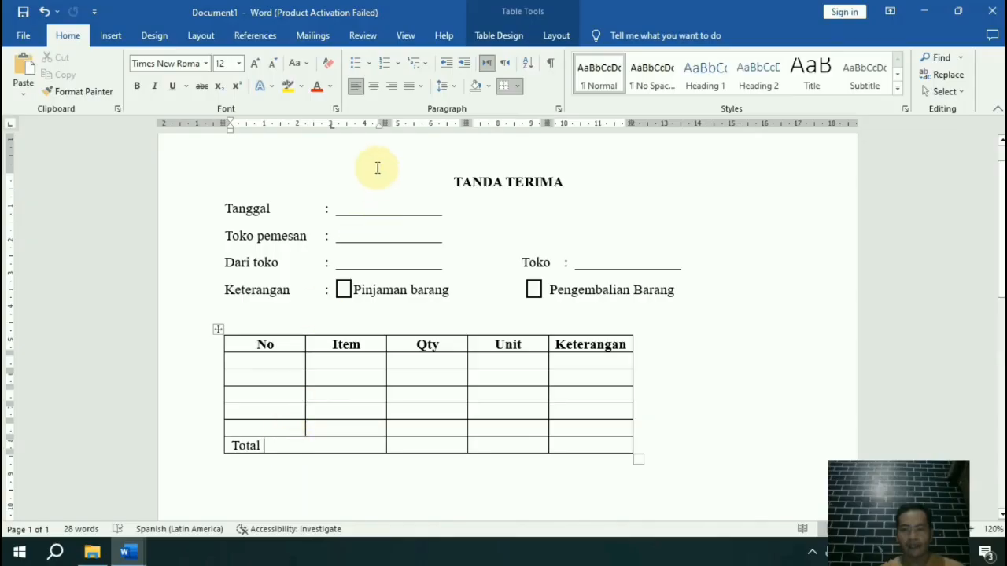
# - Center the word "Total" in its merged cell and make it bold
pyautogui.click(372, 85)
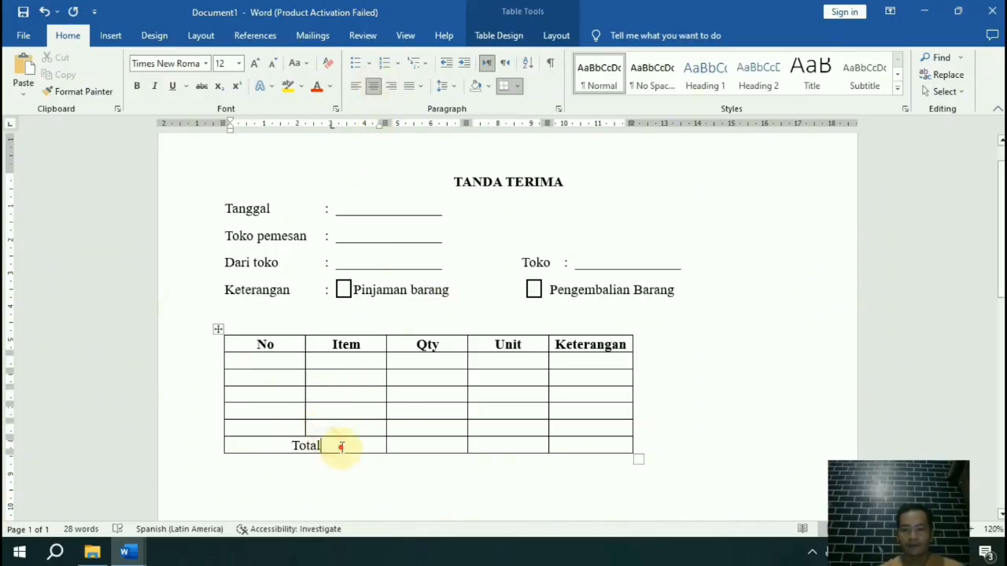
pyautogui.moveTo(342, 445); pyautogui.dragTo(270, 445)
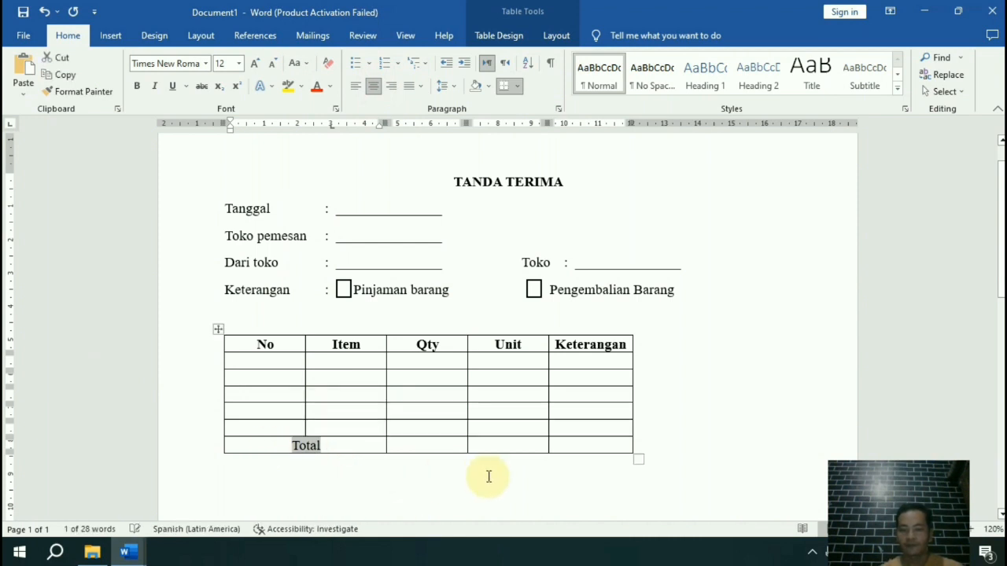
pyautogui.hotkey('ctrl', 'b')
pyautogui.click(351, 446)
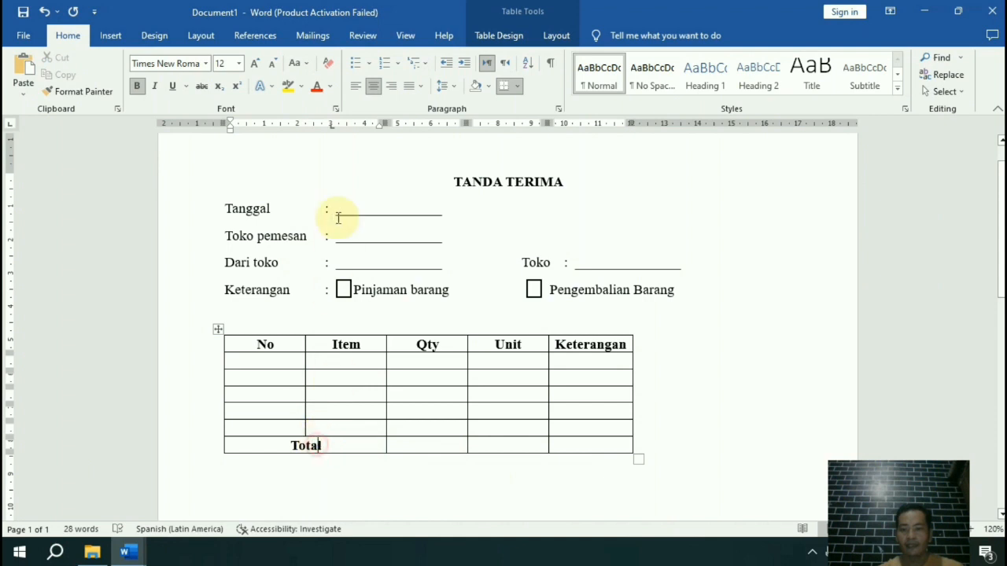
# - Resize the table columns to about 1 cm for No, 5 cm for Item, 3.5 cm for Qty, 3.2 cm for Unit and 3.5 cm for Keterangan
pyautogui.click(279, 372)
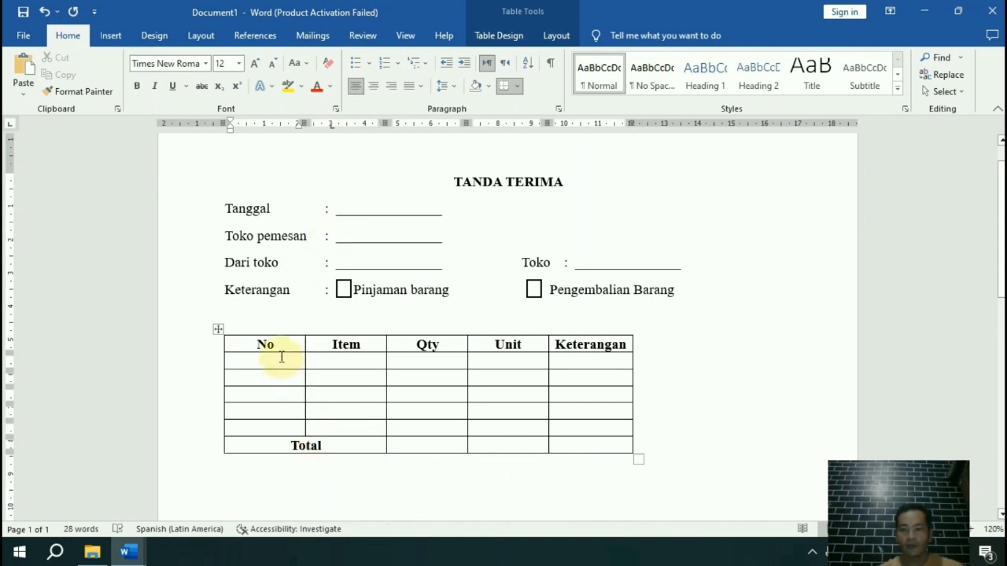
pyautogui.moveTo(302, 122); pyautogui.dragTo(251, 119)
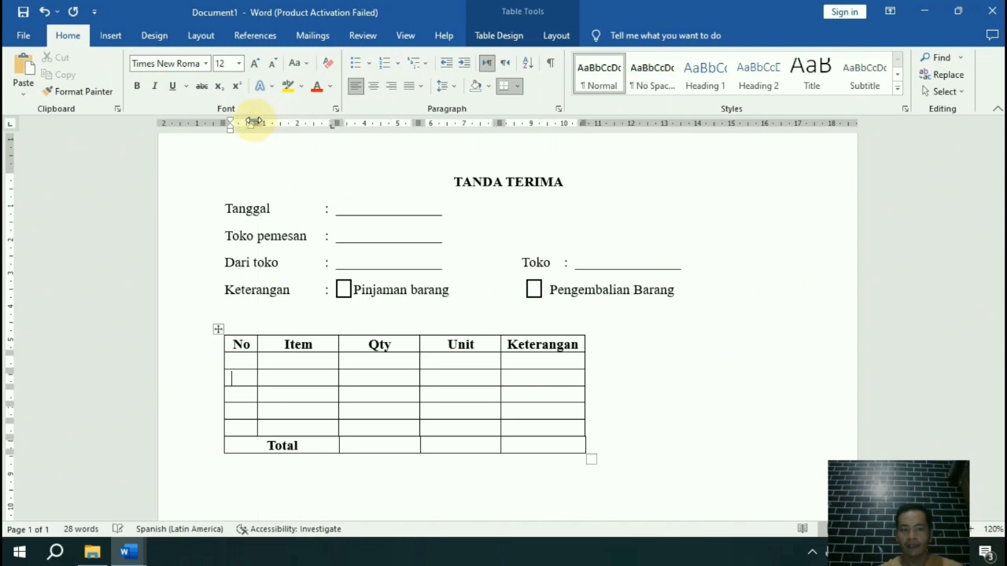
pyautogui.moveTo(338, 119); pyautogui.dragTo(425, 119)
pyautogui.moveTo(507, 120); pyautogui.dragTo(542, 120)
pyautogui.moveTo(622, 122); pyautogui.dragTo(650, 123)
pyautogui.moveTo(732, 123); pyautogui.dragTo(774, 124)
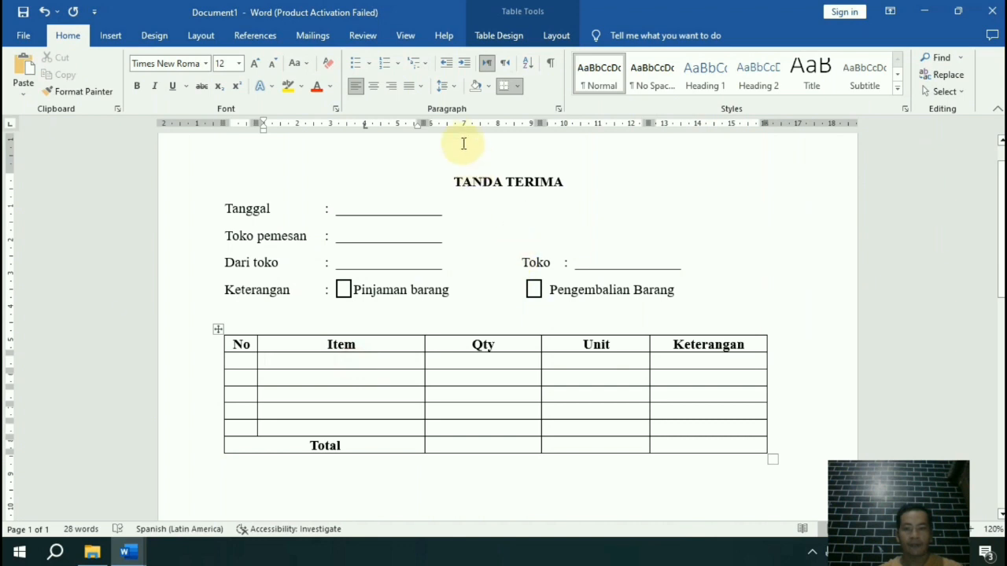
# - Widen the table's Item column to about 5.5 cm and number the five empty No cells in the 1., 2., 3. format
pyautogui.moveTo(423, 122); pyautogui.dragTo(442, 116)
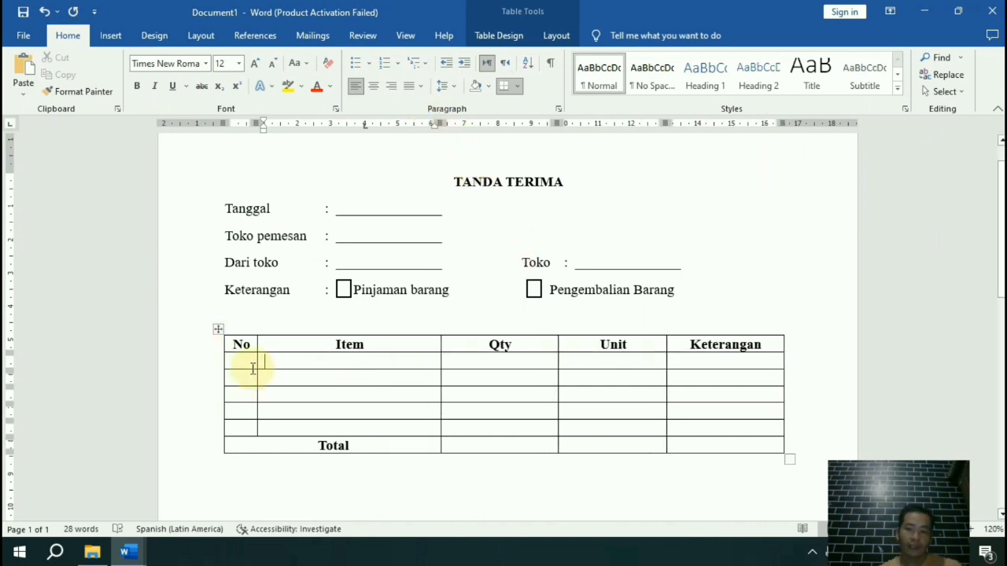
pyautogui.click(239, 359)
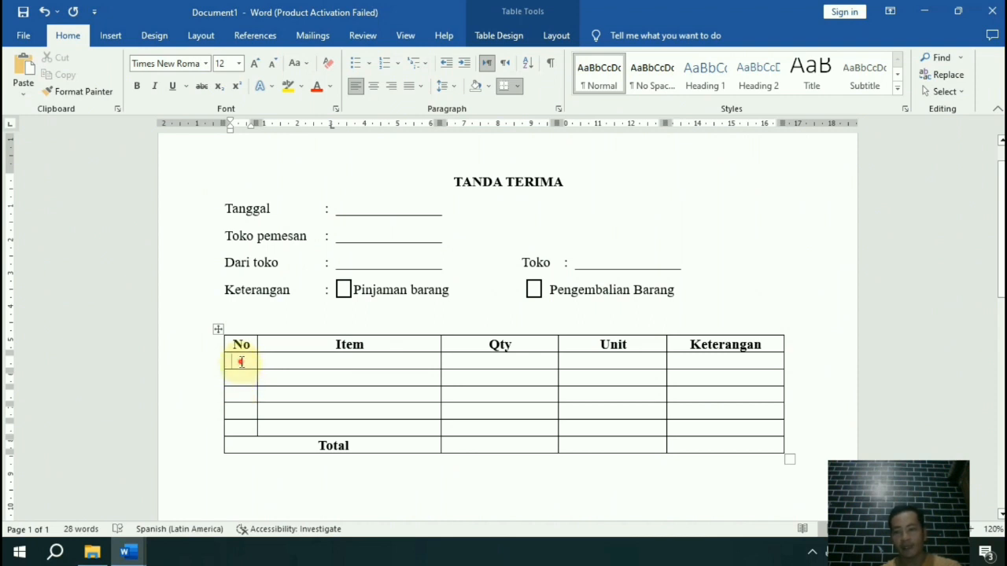
pyautogui.moveTo(242, 361); pyautogui.dragTo(238, 425)
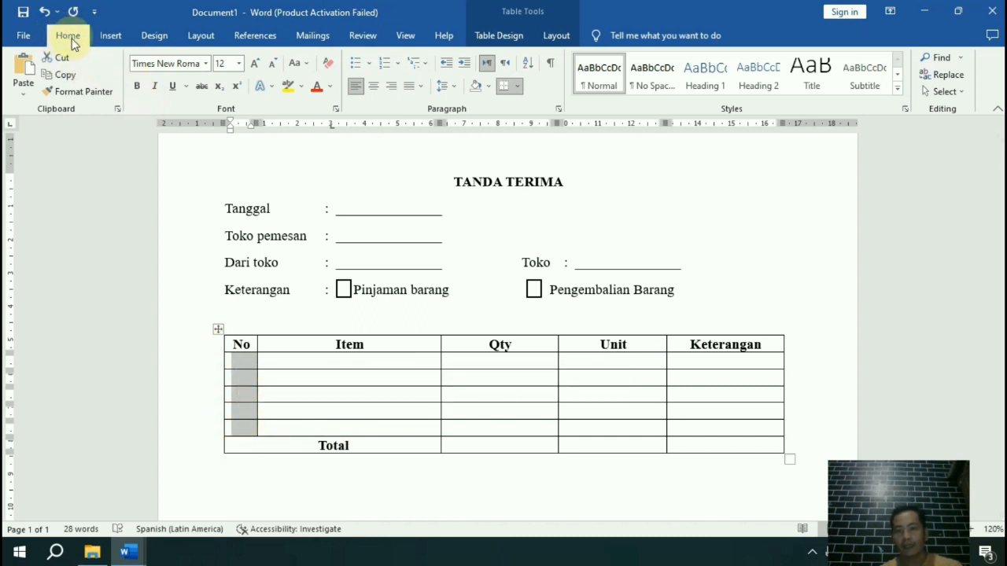
pyautogui.click(398, 66)
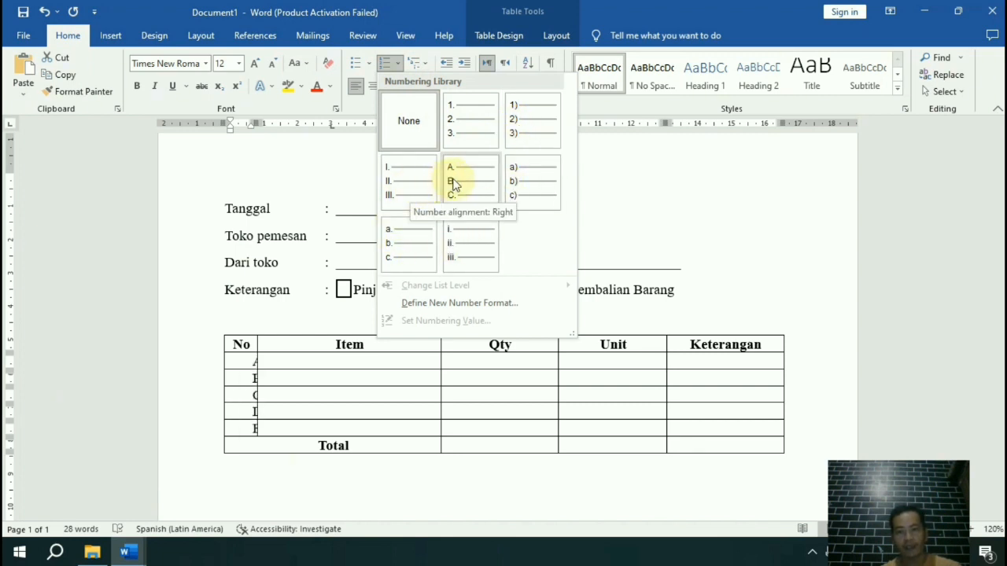
pyautogui.click(468, 122)
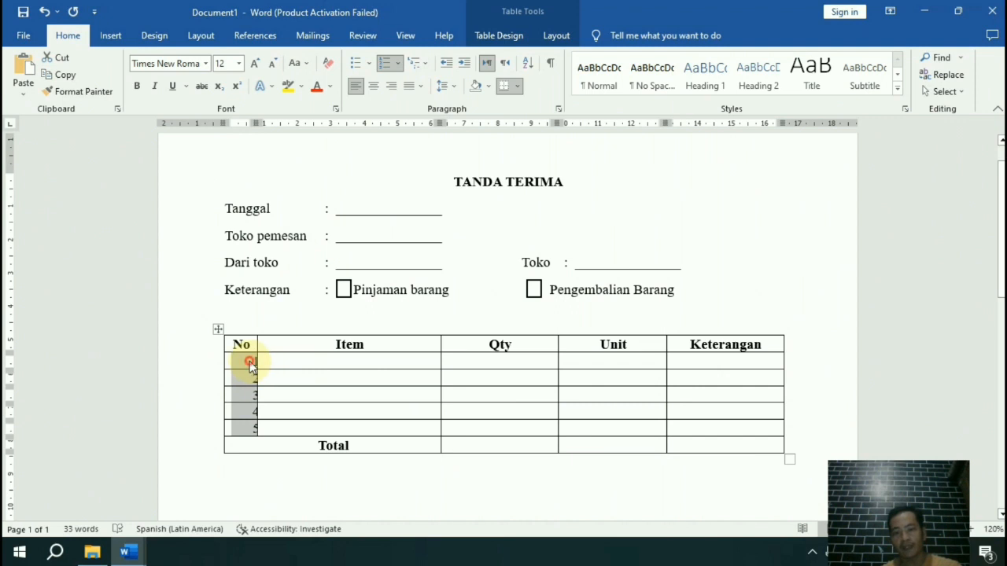
# - Decrease the indent of each number from 1 to 5 so they fit at the start of their No cells
pyautogui.click(250, 363)
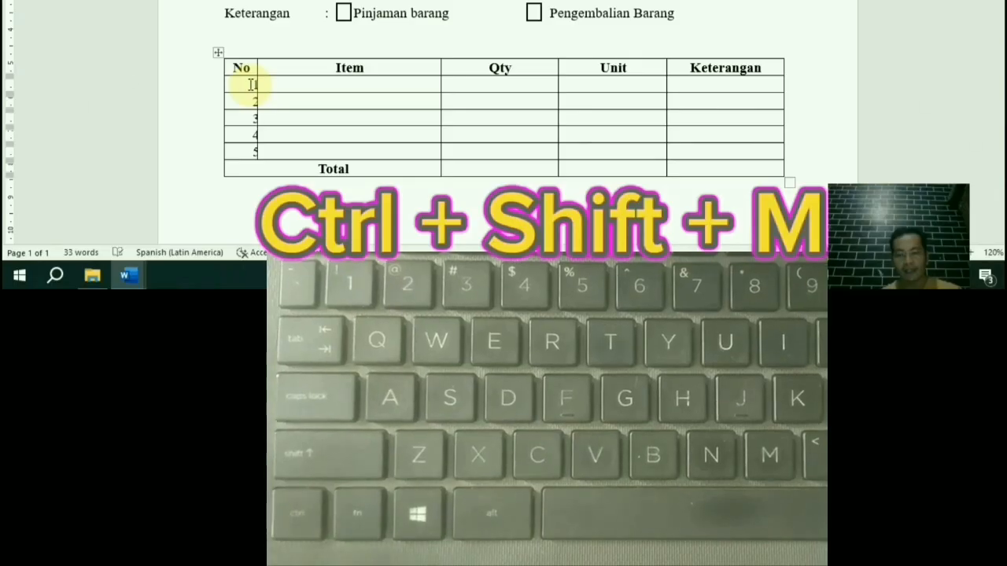
pyautogui.hotkey('ctrl', 'shift', 'm')
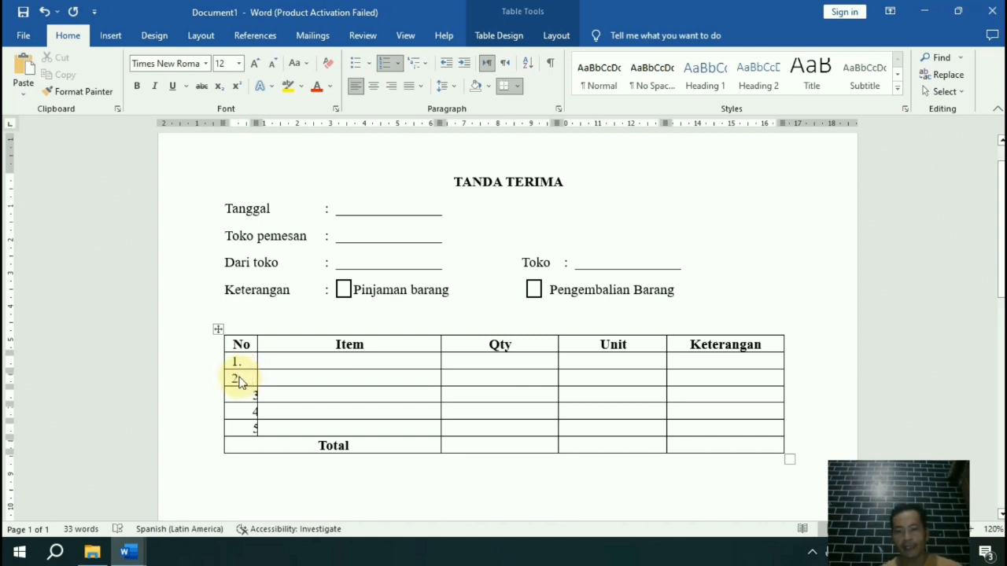
pyautogui.click(245, 394)
pyautogui.write('3.')
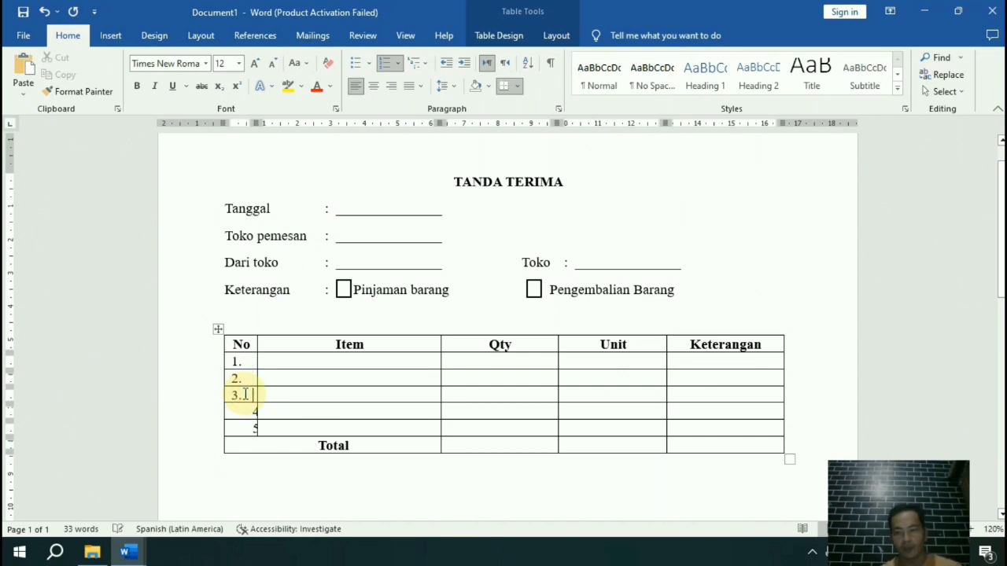
pyautogui.click(248, 409)
pyautogui.write('4.')
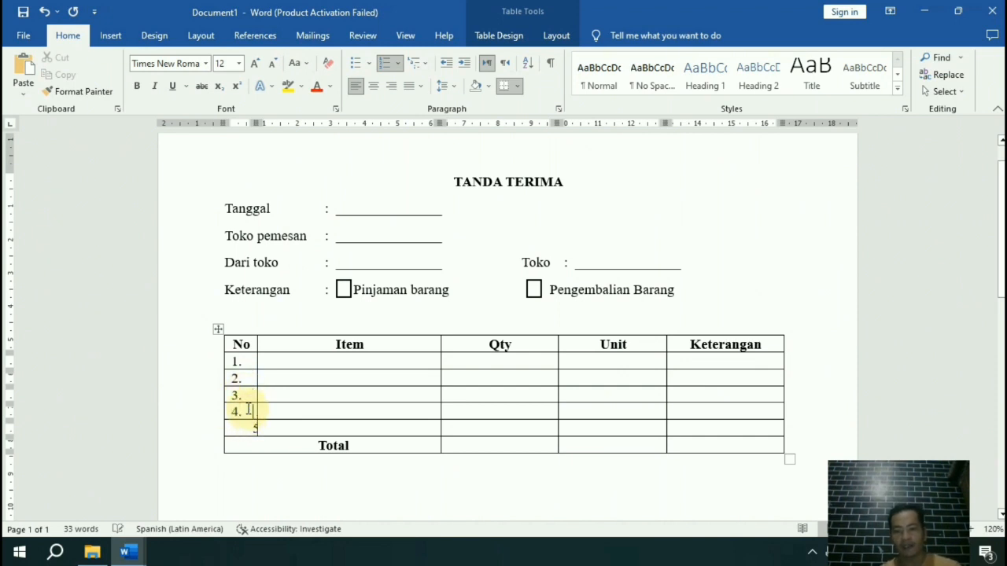
pyautogui.click(247, 428)
pyautogui.write('5.')
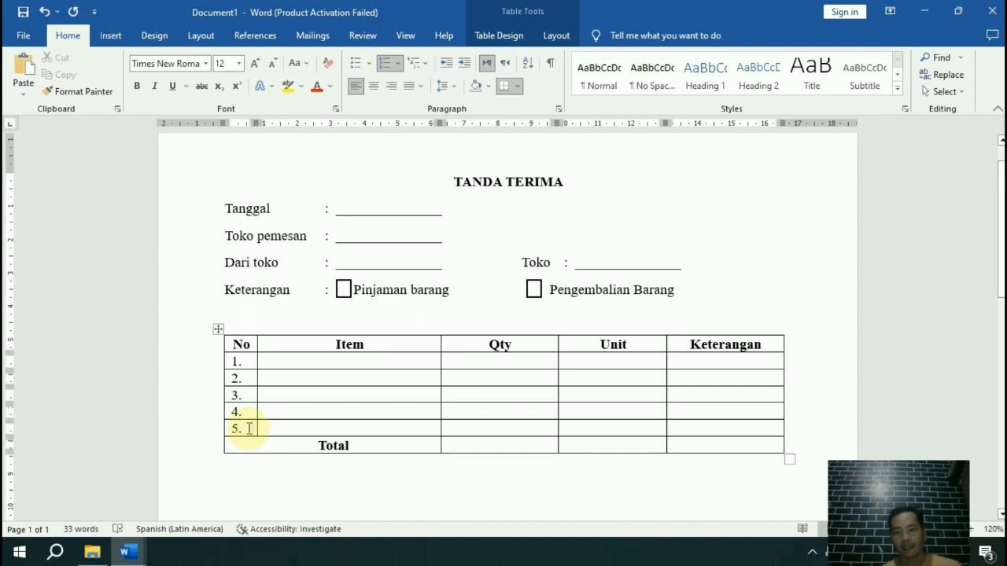
# - Insert two more numbered rows, 6 and 7, between row 5 and the Total row
pyautogui.click(557, 37)
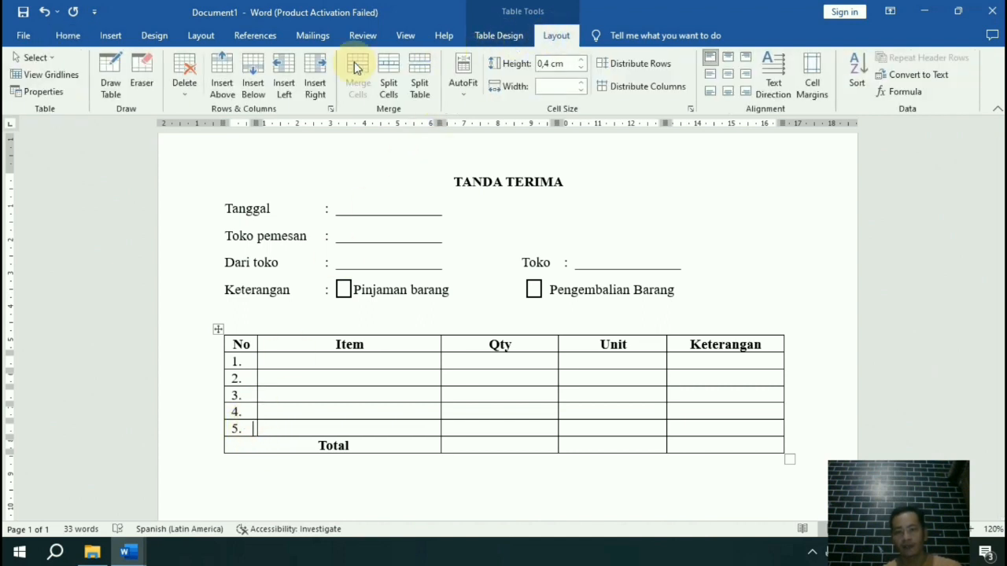
pyautogui.click(254, 81)
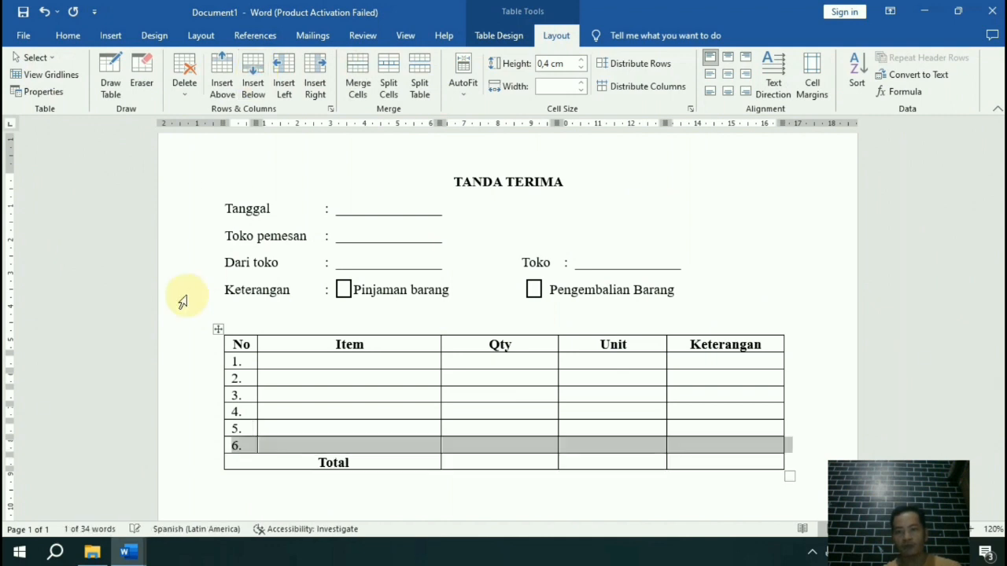
pyautogui.click(268, 422)
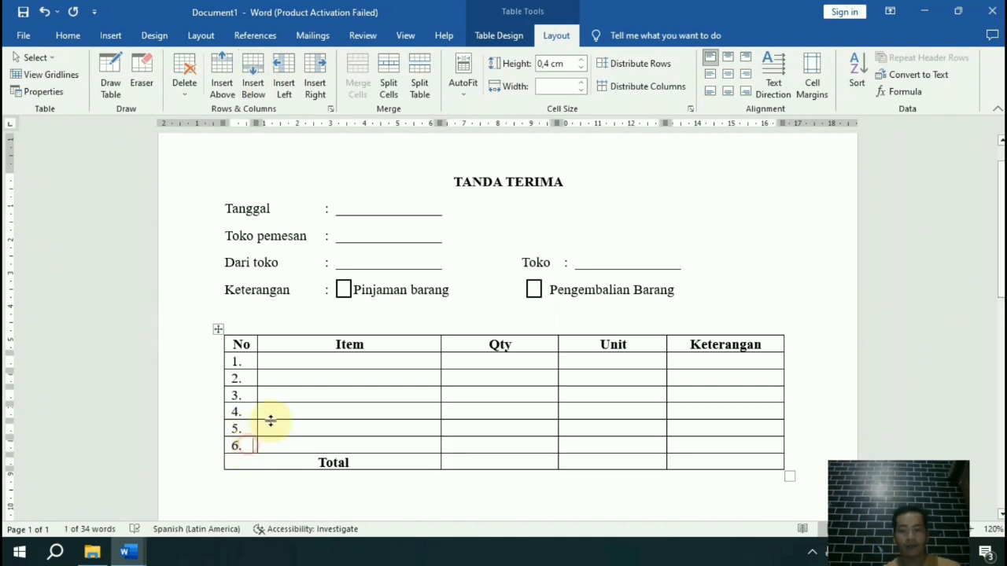
pyautogui.click(256, 85)
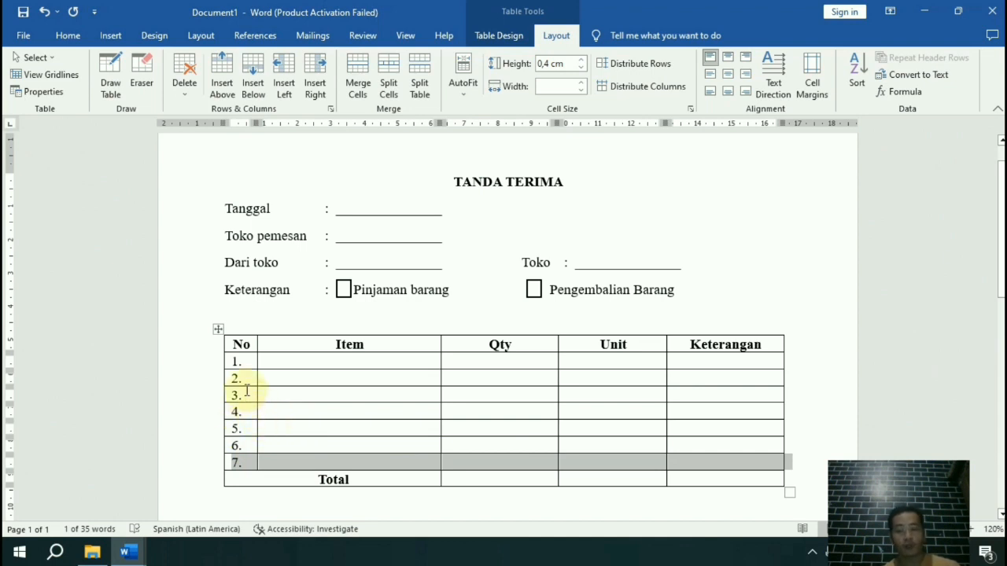
pyautogui.click(253, 362)
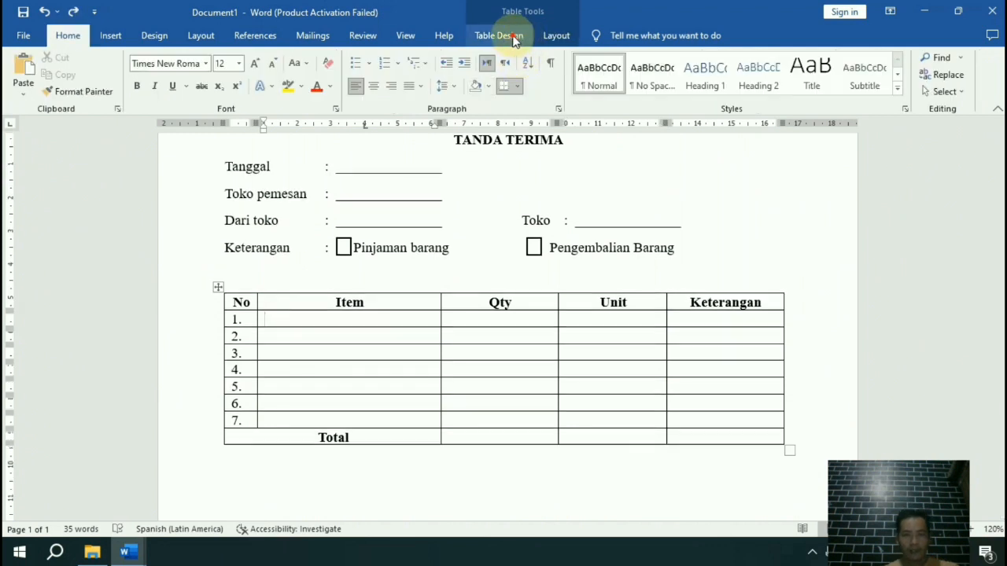
# - Remove the bottom, dividing and outer side borders of the Total row's cells under Unit and Keterangan using the No Border line style
pyautogui.click(511, 35)
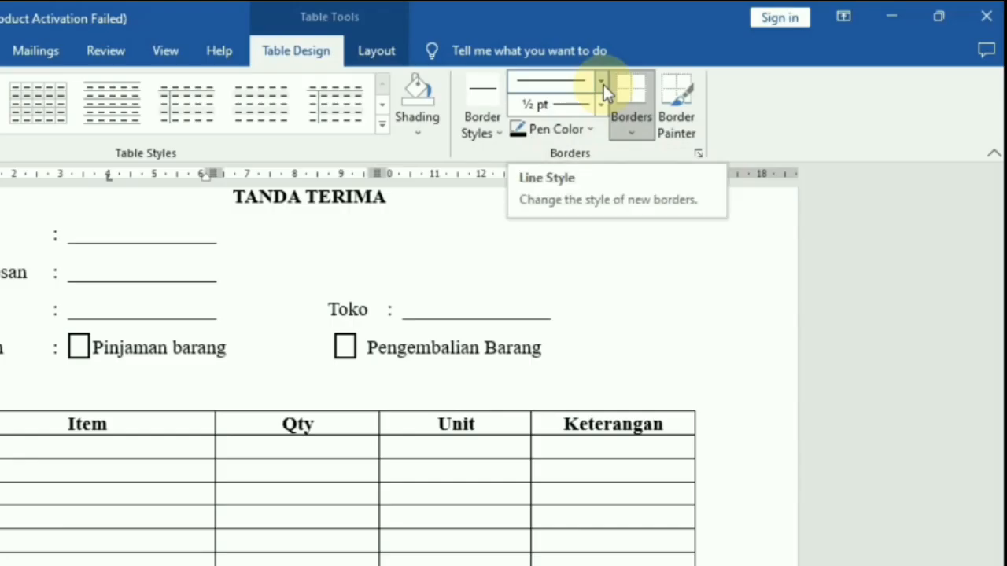
pyautogui.click(602, 83)
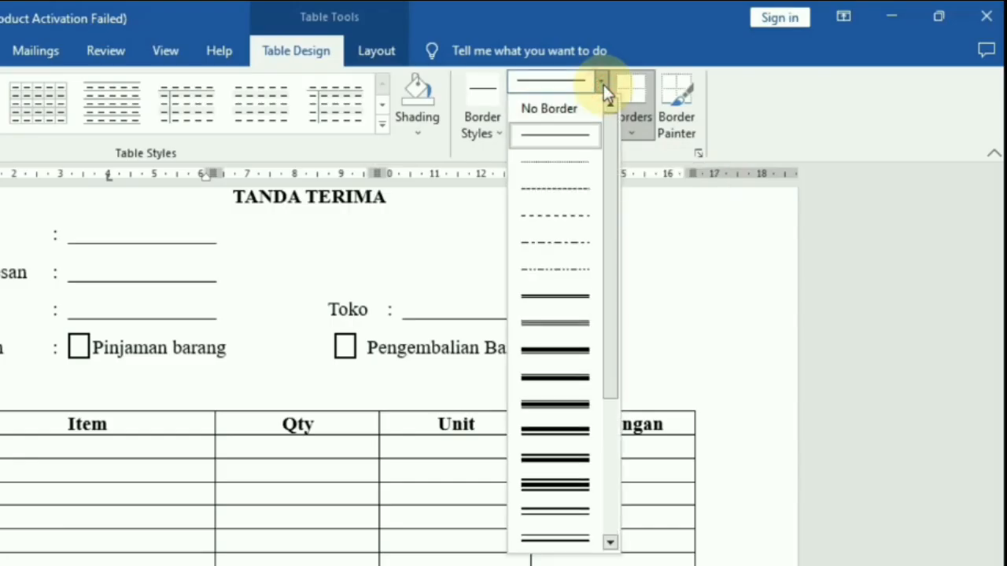
pyautogui.click(565, 111)
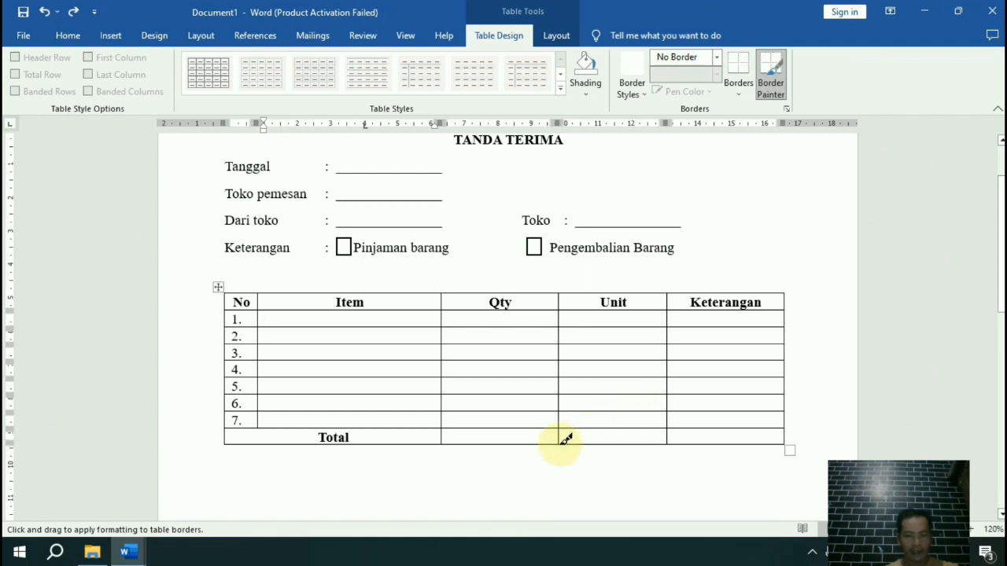
pyautogui.moveTo(560, 444); pyautogui.dragTo(786, 443)
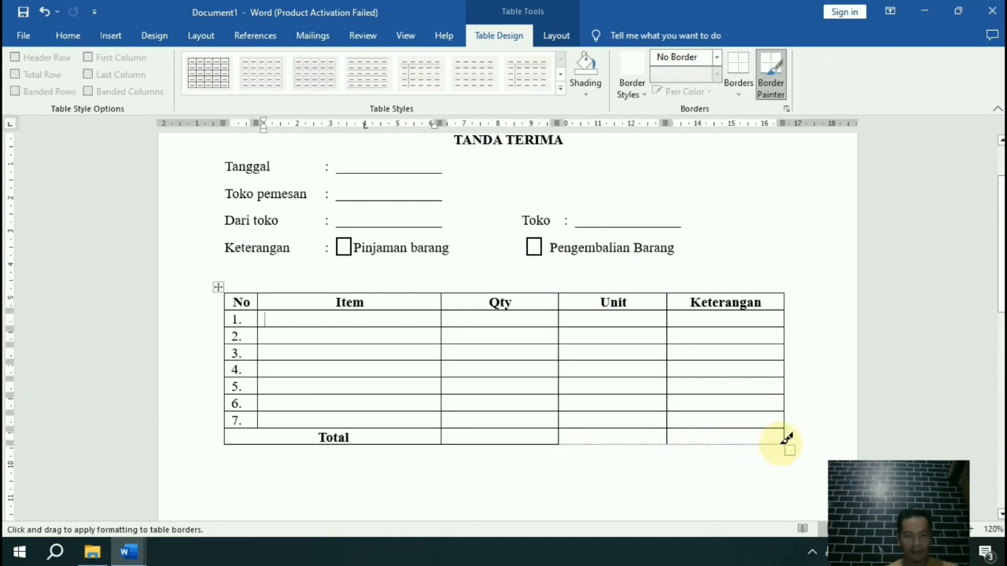
pyautogui.click(667, 437)
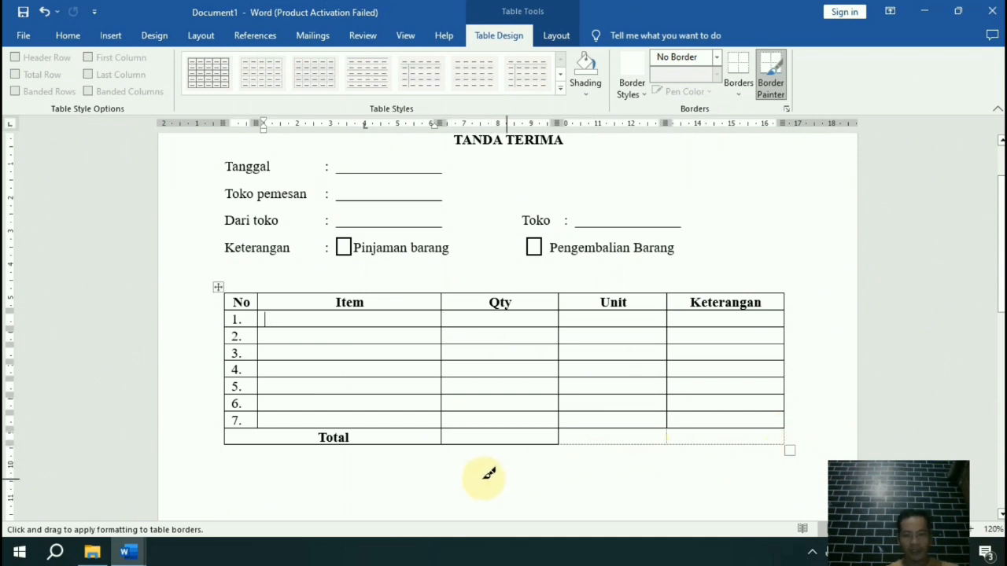
pyautogui.press('Escape')
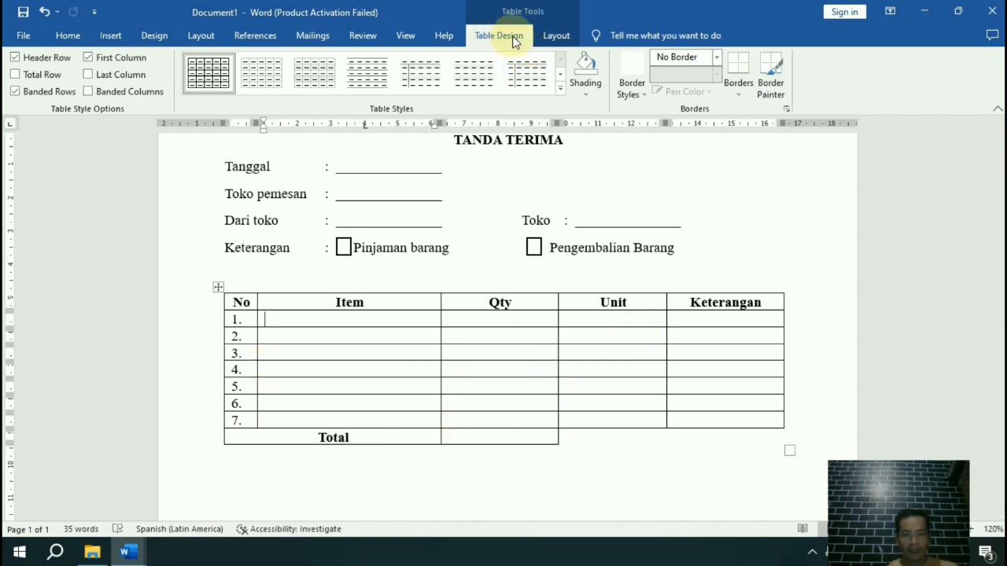
# - Apply a 3 pt thin-thick double line as the bottom border of the Total cell and its Qty cell
pyautogui.click(718, 59)
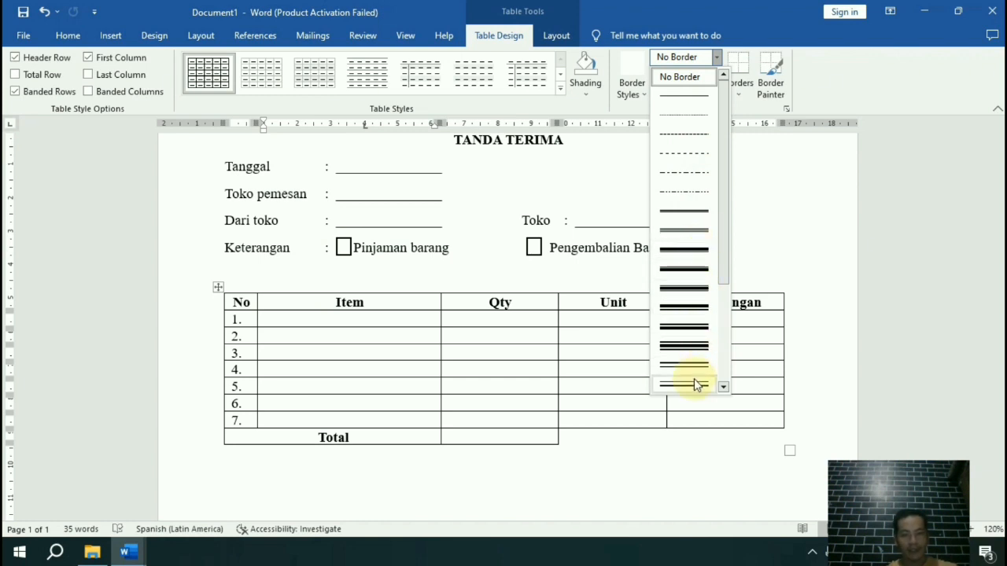
pyautogui.click(696, 272)
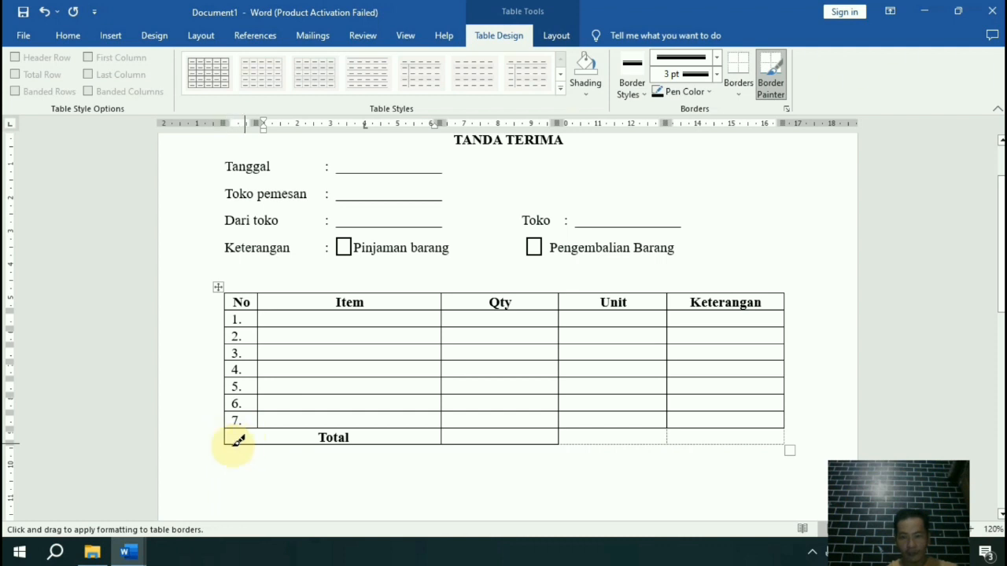
pyautogui.moveTo(228, 441); pyautogui.dragTo(548, 445)
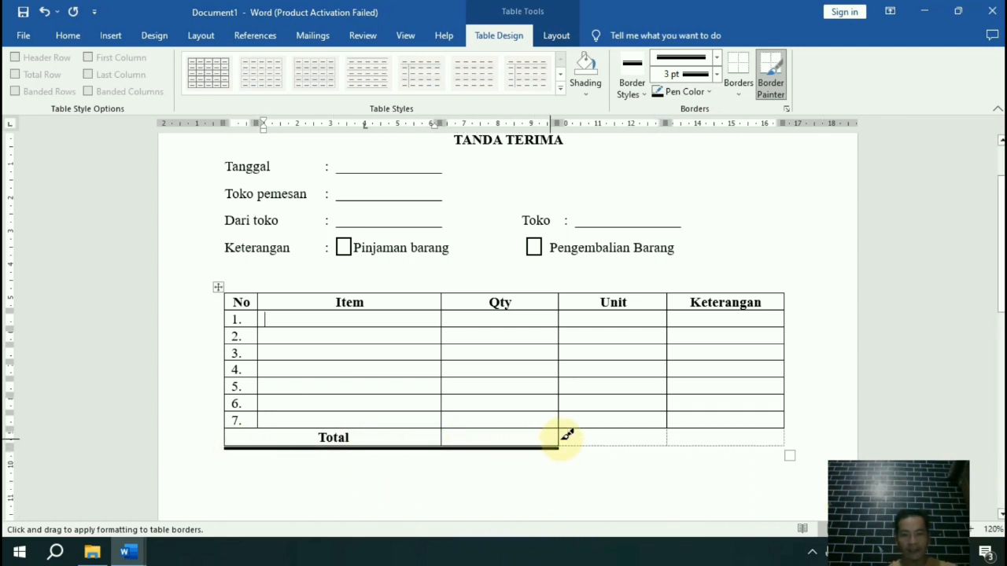
pyautogui.click(606, 466)
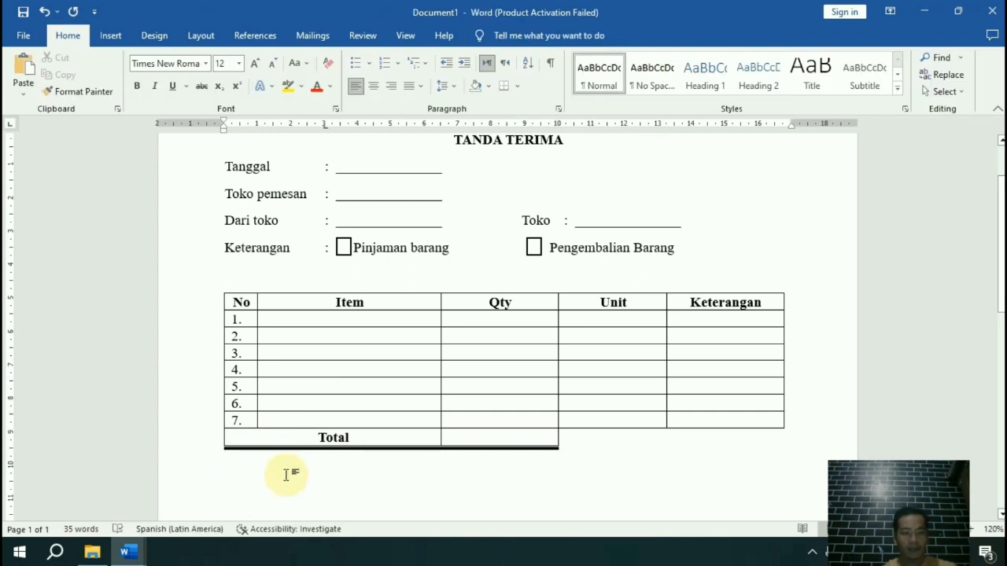
# - Add the signature labels "Diberikan Oleh" and "Diterima oleh", spaced apart on one line below the table
pyautogui.press('Return')
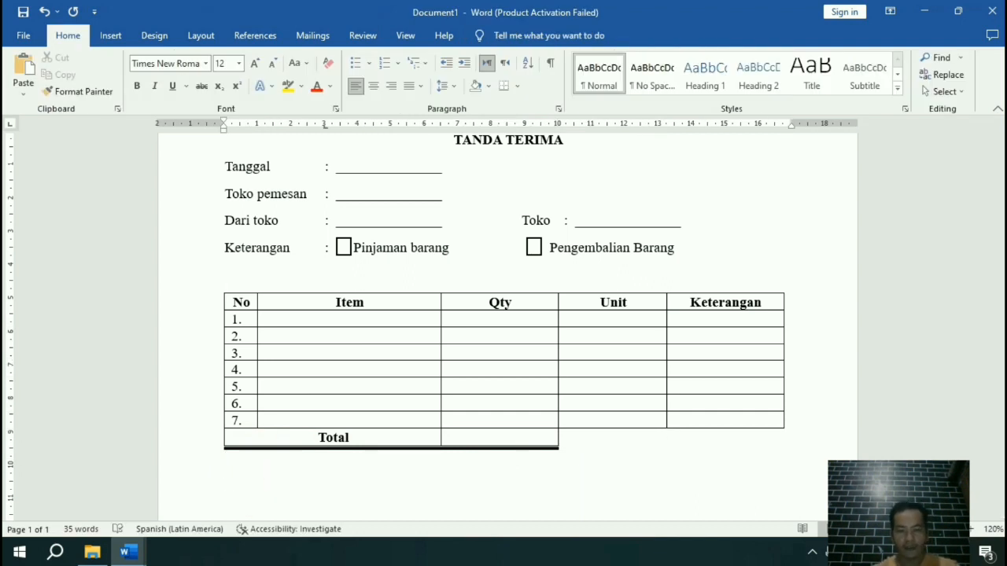
pyautogui.write('diberikan ')
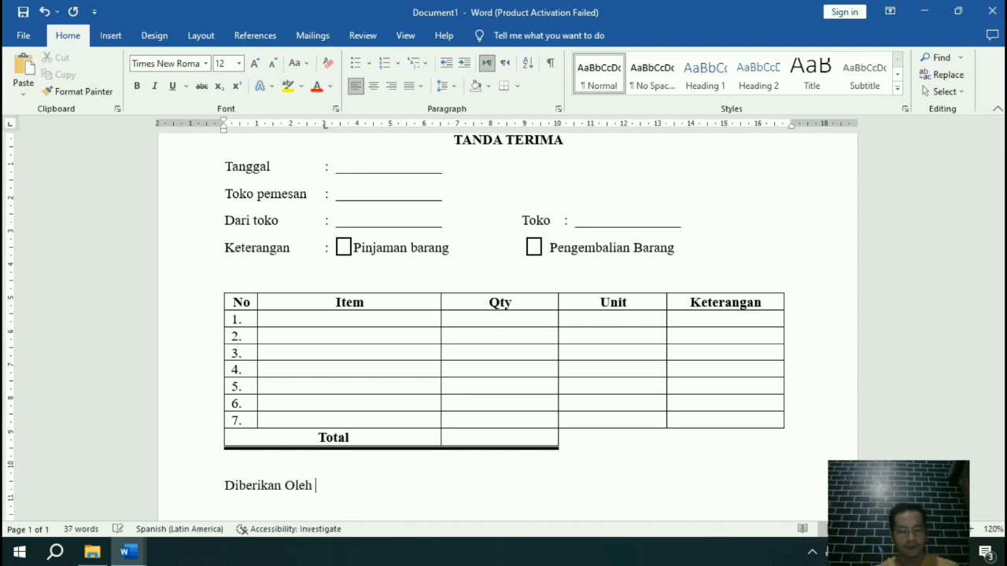
pyautogui.write('Oleh')
pyautogui.press('Tab')
pyautogui.press('Tab')
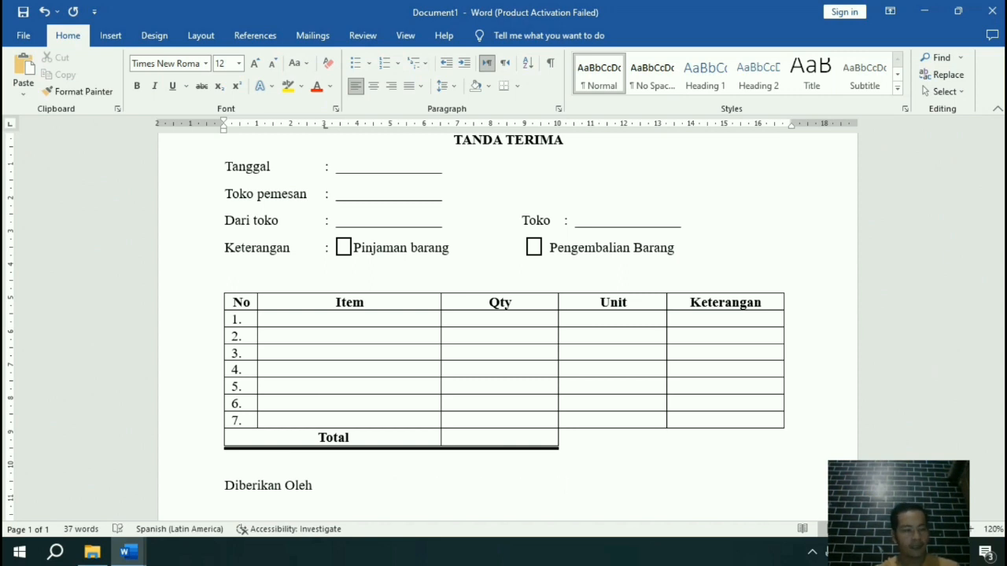
pyautogui.write('diterima oleh')
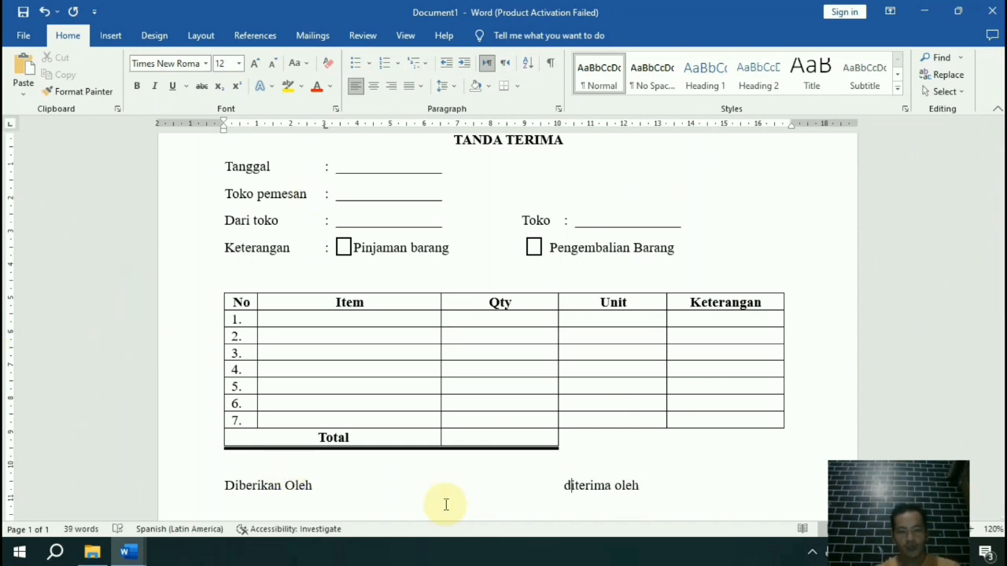
pyautogui.click(607, 487)
pyautogui.hotkey('shift', 'F3')
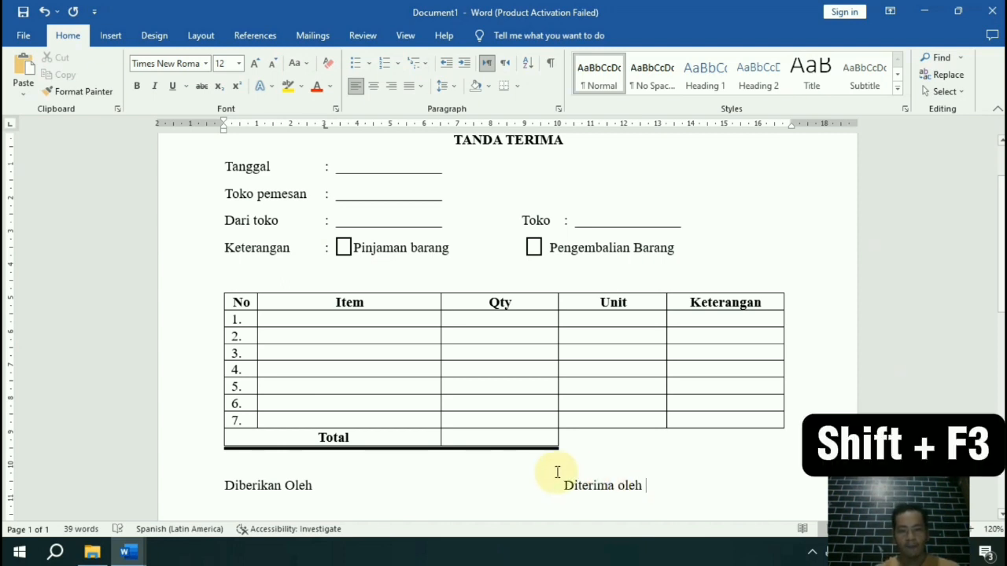
pyautogui.click(661, 486)
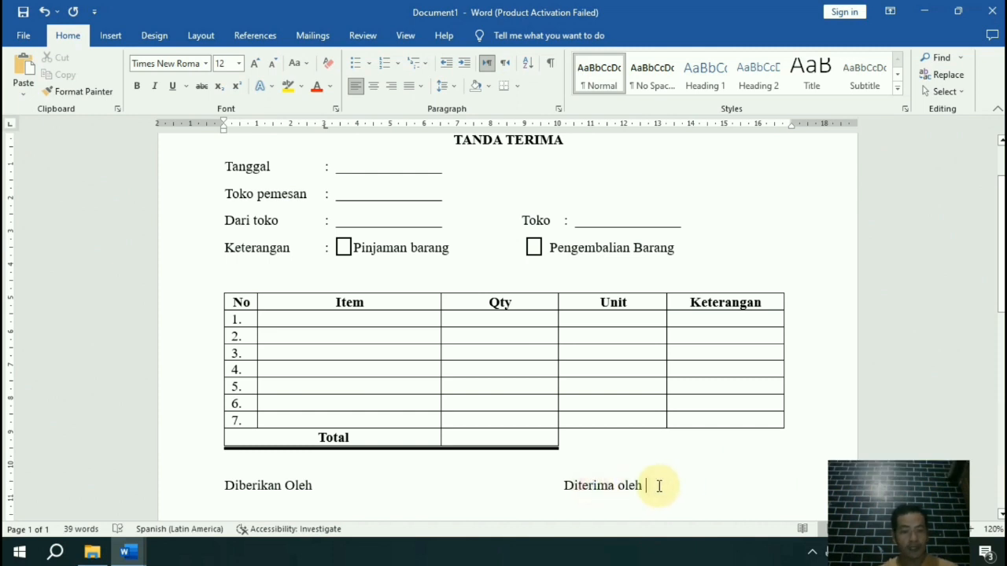
# - Shift "Diterima oleh" further from "Diberikan Oleh" and indent the signature line by one tab stop
pyautogui.scroll(-2, 657, 486)
pyautogui.click(224, 394)
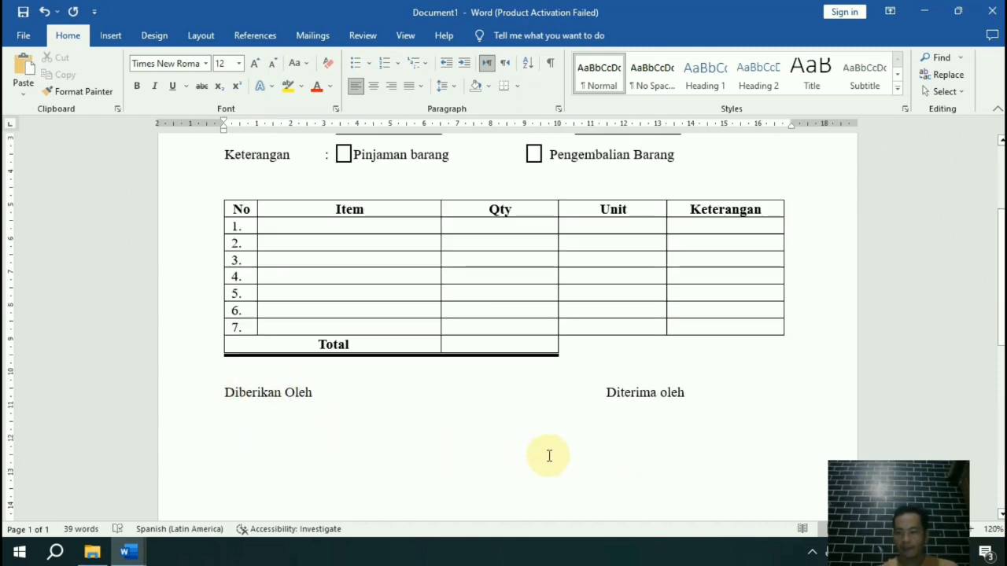
pyautogui.press('Tab')
# - Leave blank signing space below the signature labels and add a widely spaced pair of parentheses under "Diberikan Oleh"
pyautogui.click(730, 391)
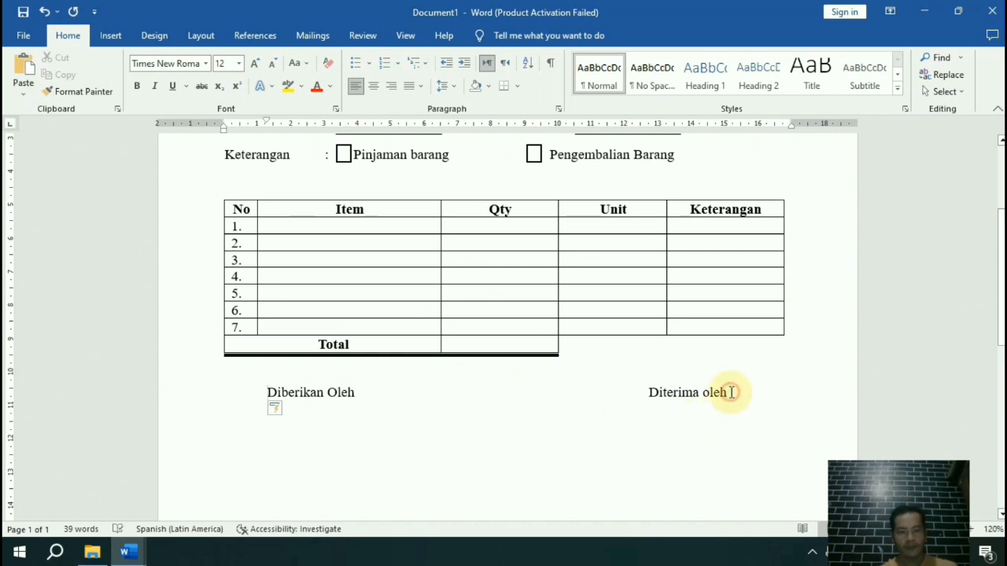
pyautogui.press('Return')
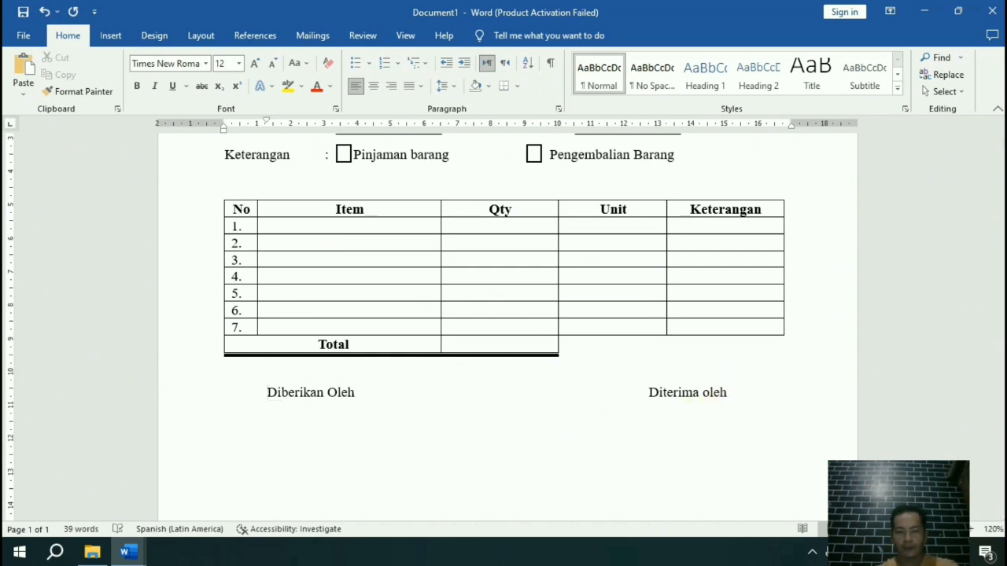
pyautogui.write('(')
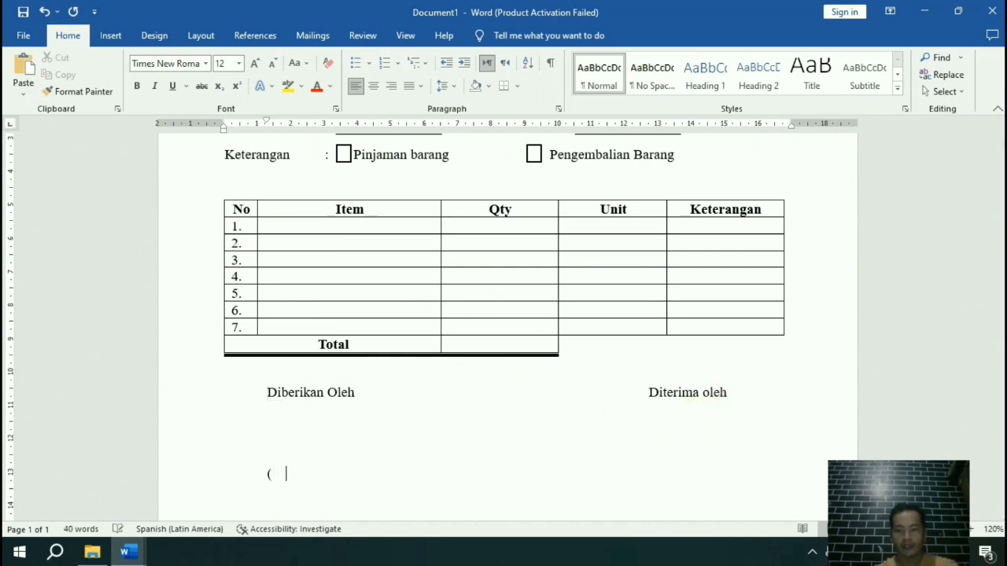
pyautogui.write(')')
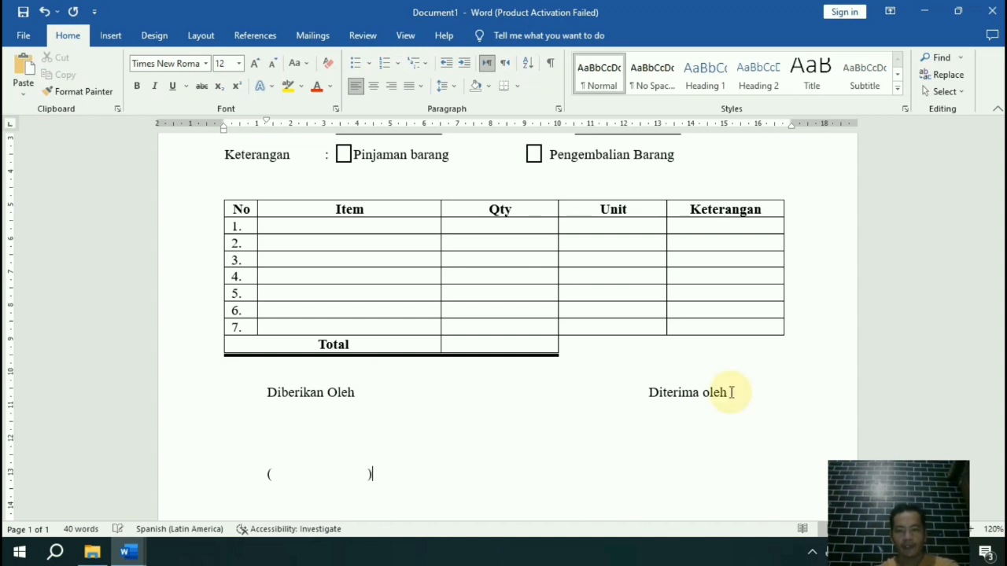
# - Add a matching pair of spaced parentheses on the same line, aligned under "Diterima oleh"
pyautogui.press('Tab')
pyautogui.press('Tab')
pyautogui.press('Tab')
pyautogui.press('Tab')
pyautogui.press('Tab')
pyautogui.press('Tab')
pyautogui.press('Tab')
pyautogui.press('Tab')
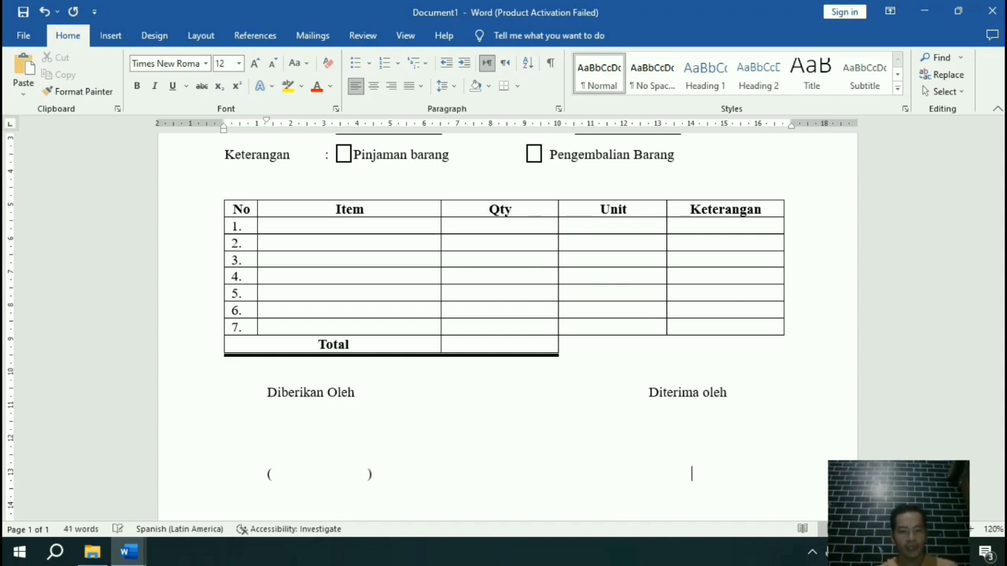
pyautogui.write('(')
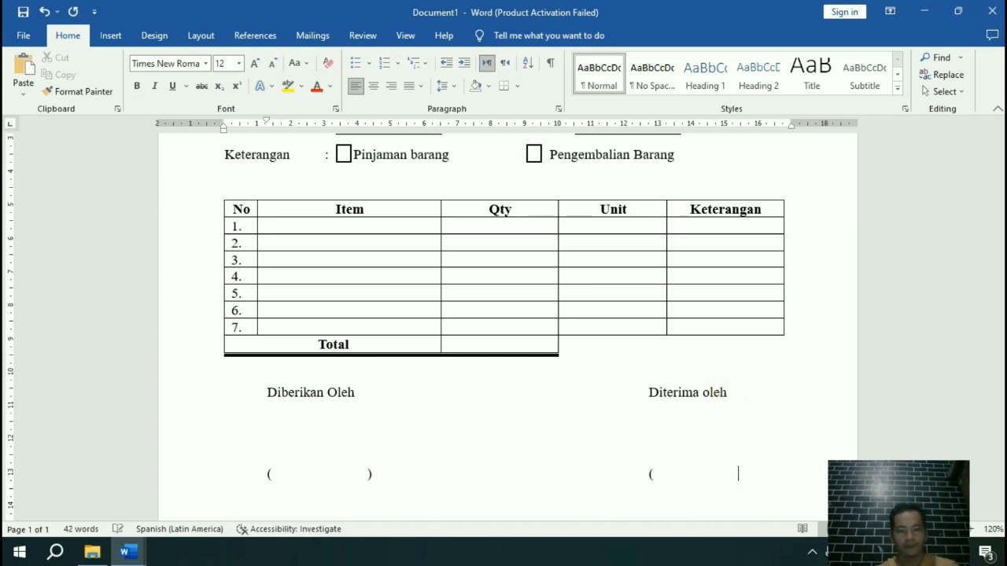
pyautogui.write(' )')
# - Review the whole receipt form from the "TANDA TERIMA" title through the checkboxes and item table to the signature fields
pyautogui.scroll(2, 694, 423)
pyautogui.scroll(3, 656, 433)
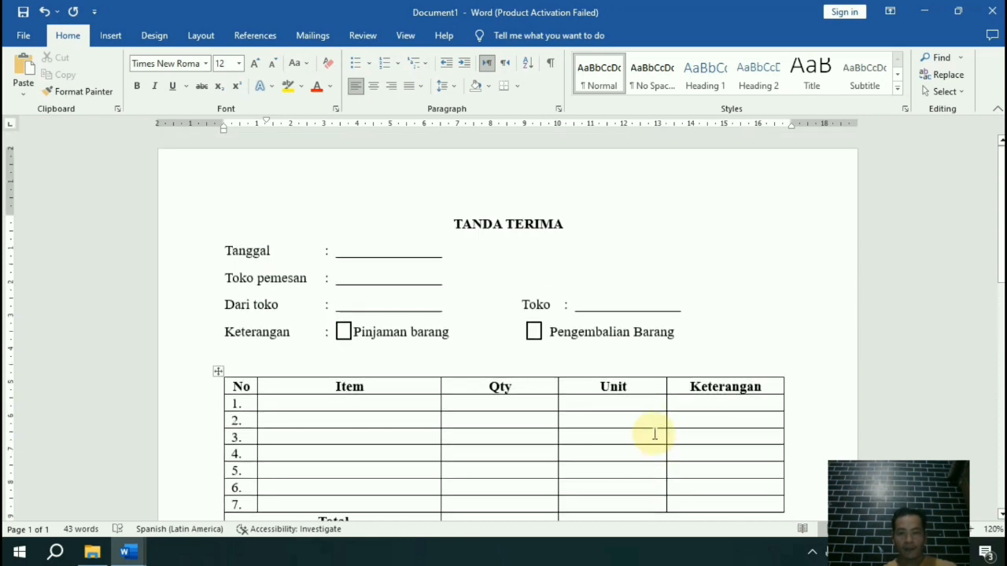
pyautogui.scroll(-1, 652, 413)
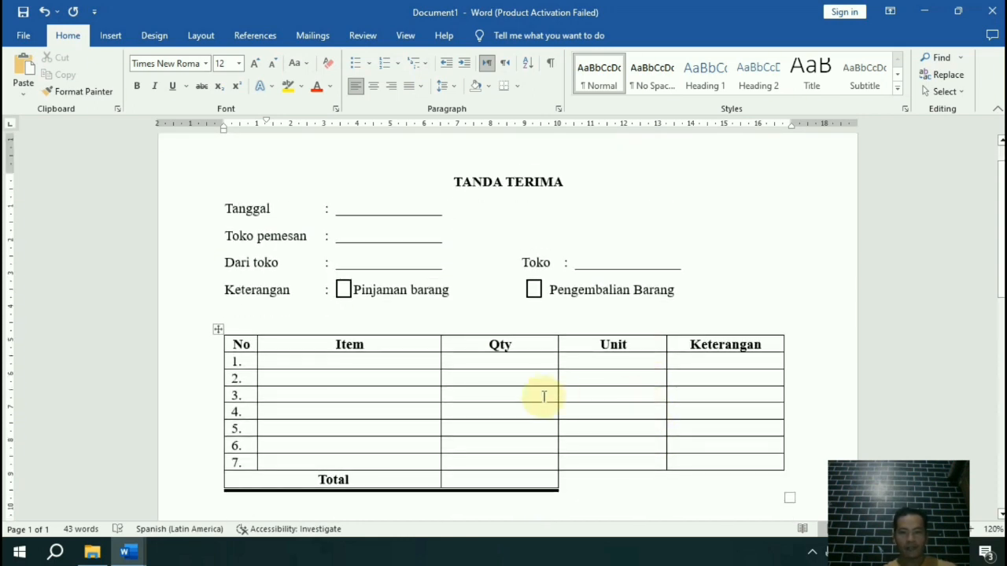
pyautogui.scroll(-4, 503, 353)
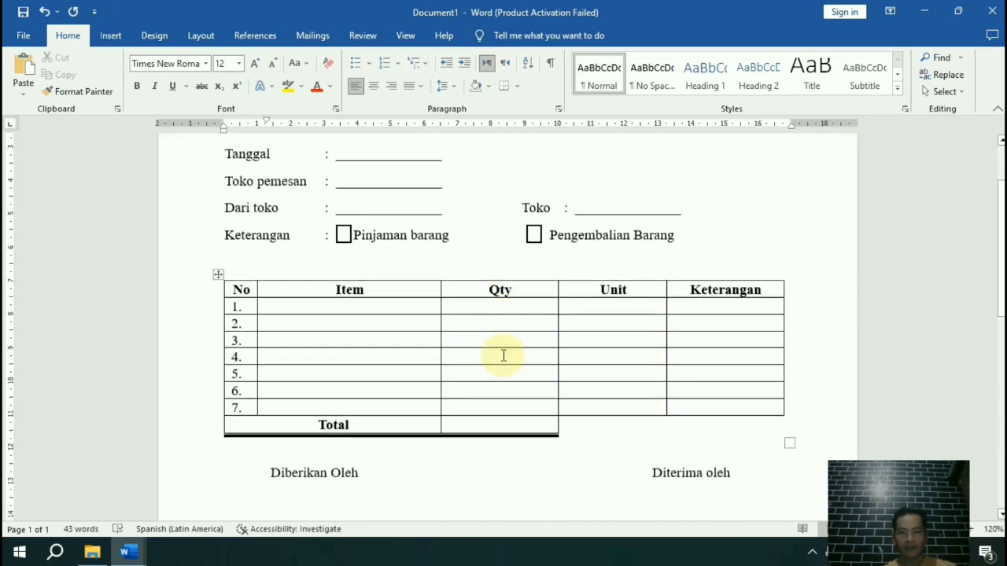
pyautogui.scroll(2, 515, 378)
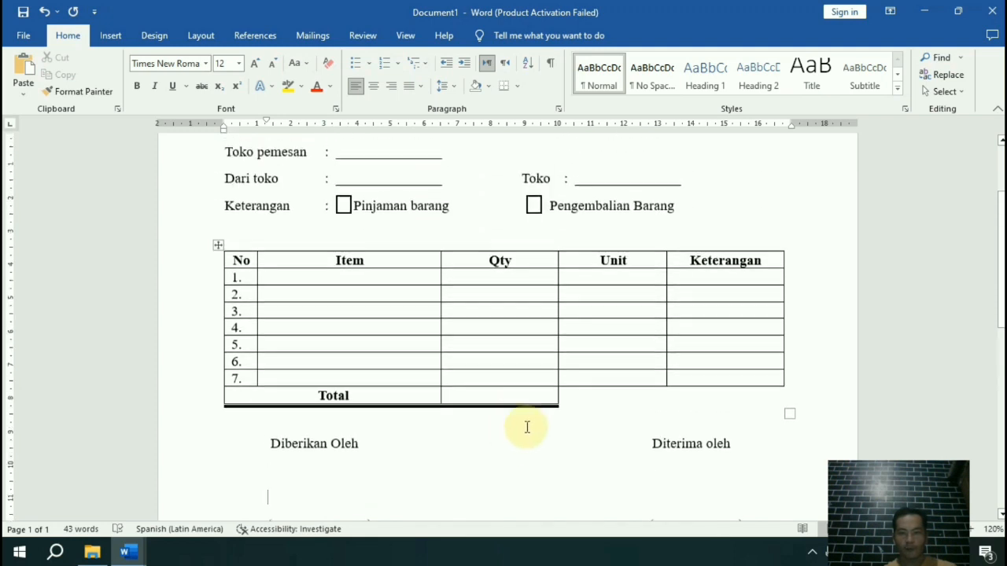
pyautogui.scroll(3, 525, 425)
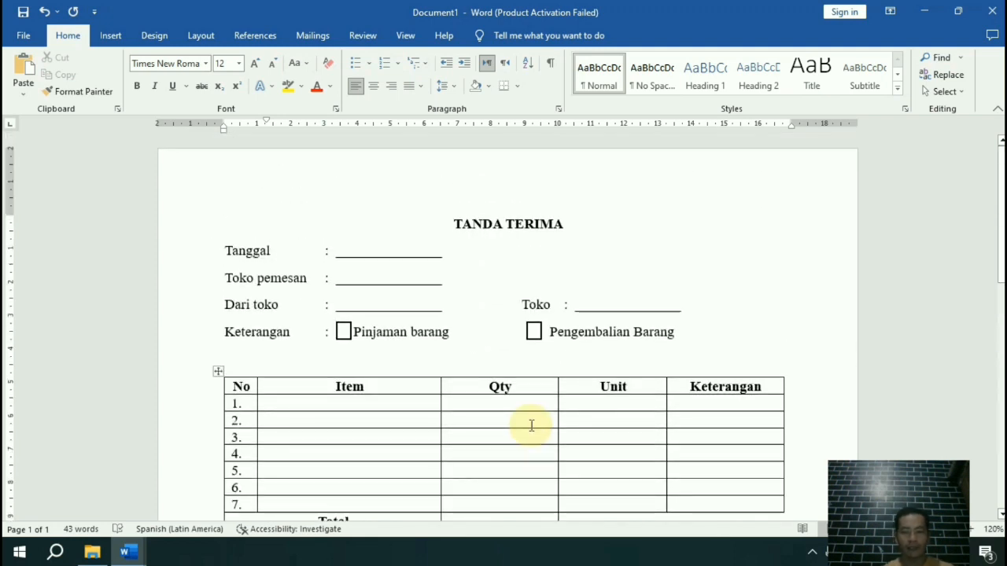
pyautogui.scroll(-2, 535, 418)
pyautogui.scroll(-3, 647, 485)
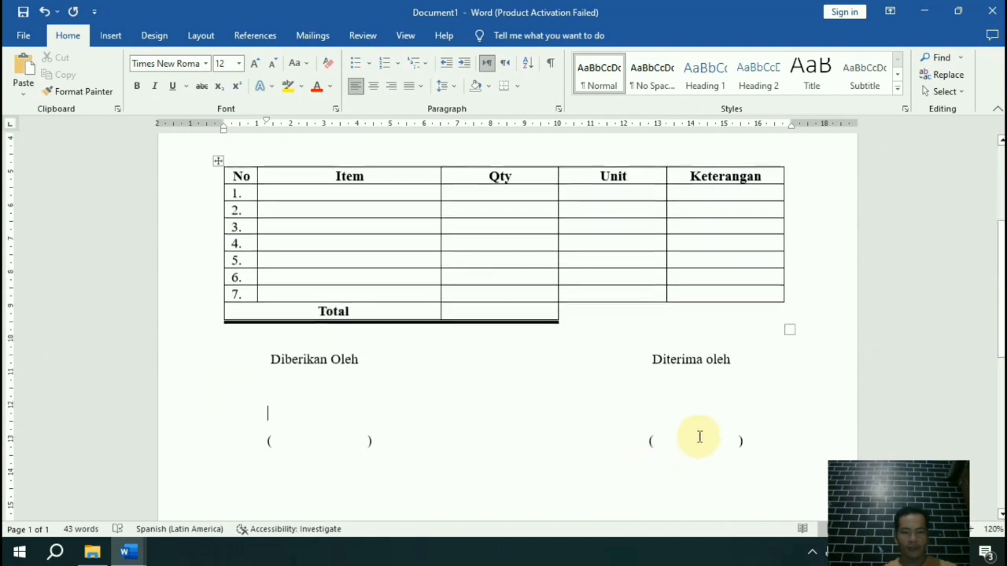
pyautogui.scroll(4, 652, 411)
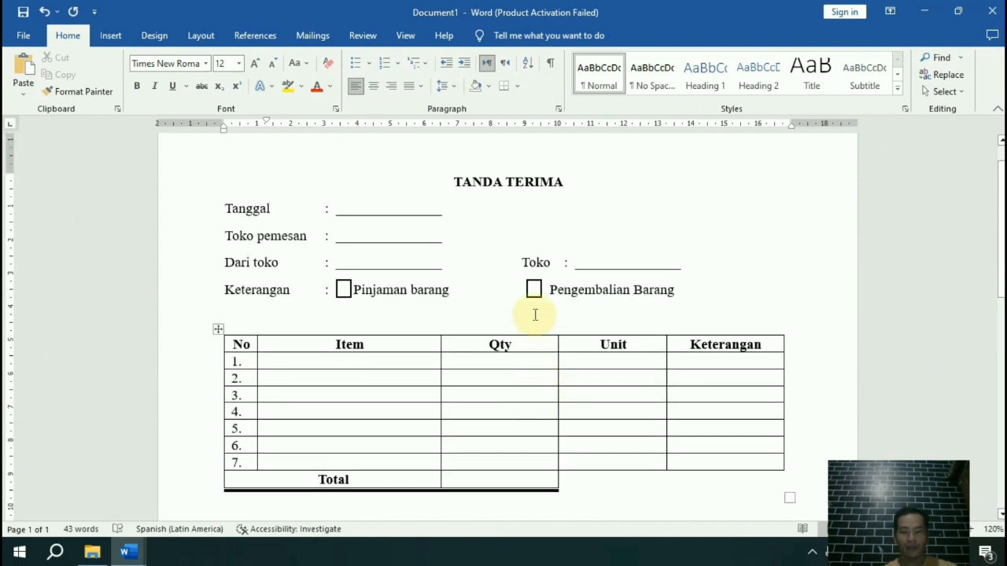
pyautogui.click(694, 286)
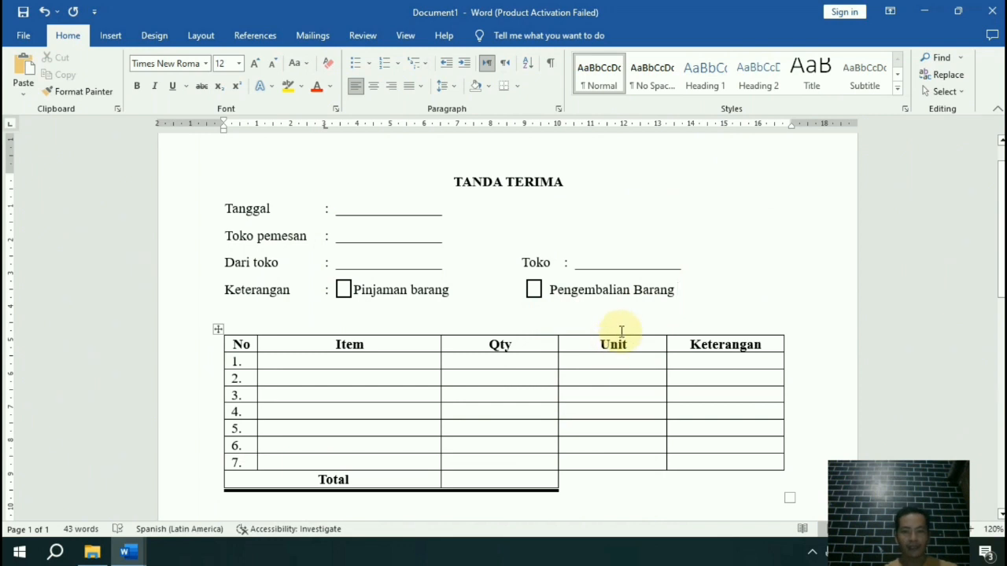
pyautogui.scroll(-3, 625, 337)
pyautogui.scroll(4, 635, 362)
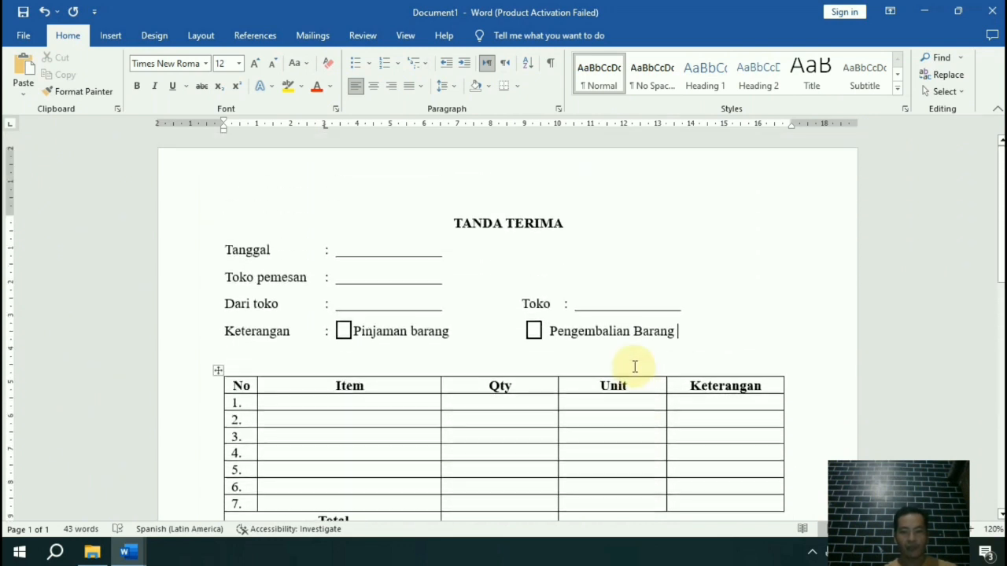